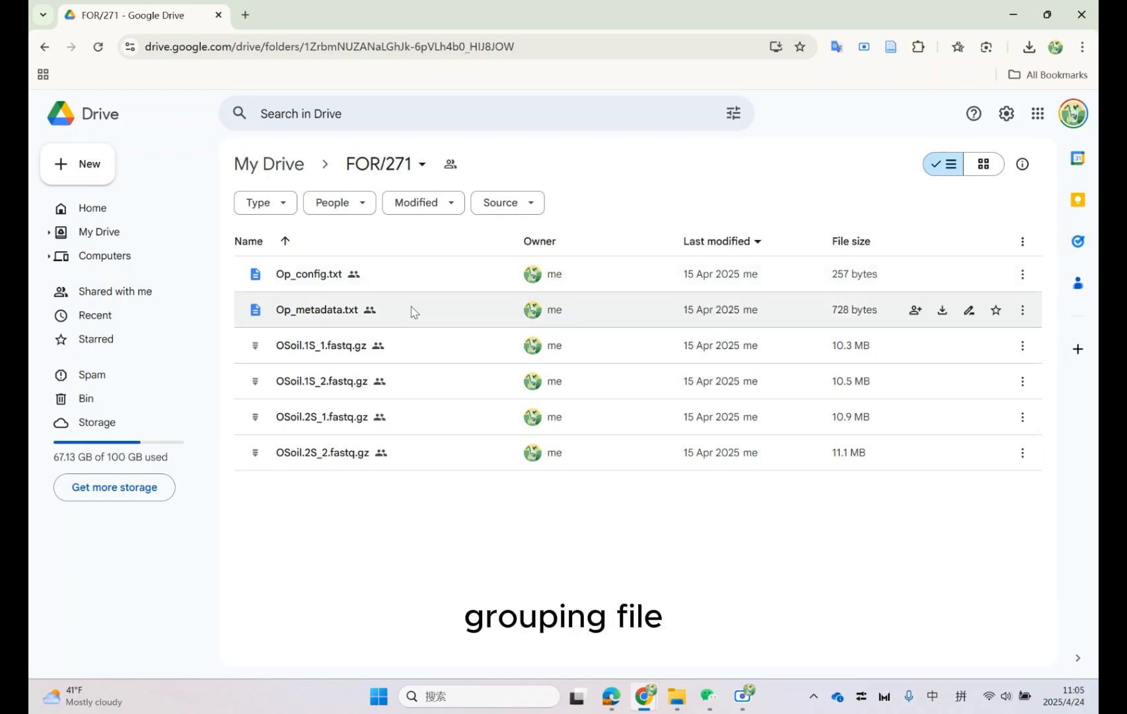
View the contents of Op_metadata.txt in the FOR/271 folder, then close the preview.
left_click(417, 315)
double_click(417, 315)
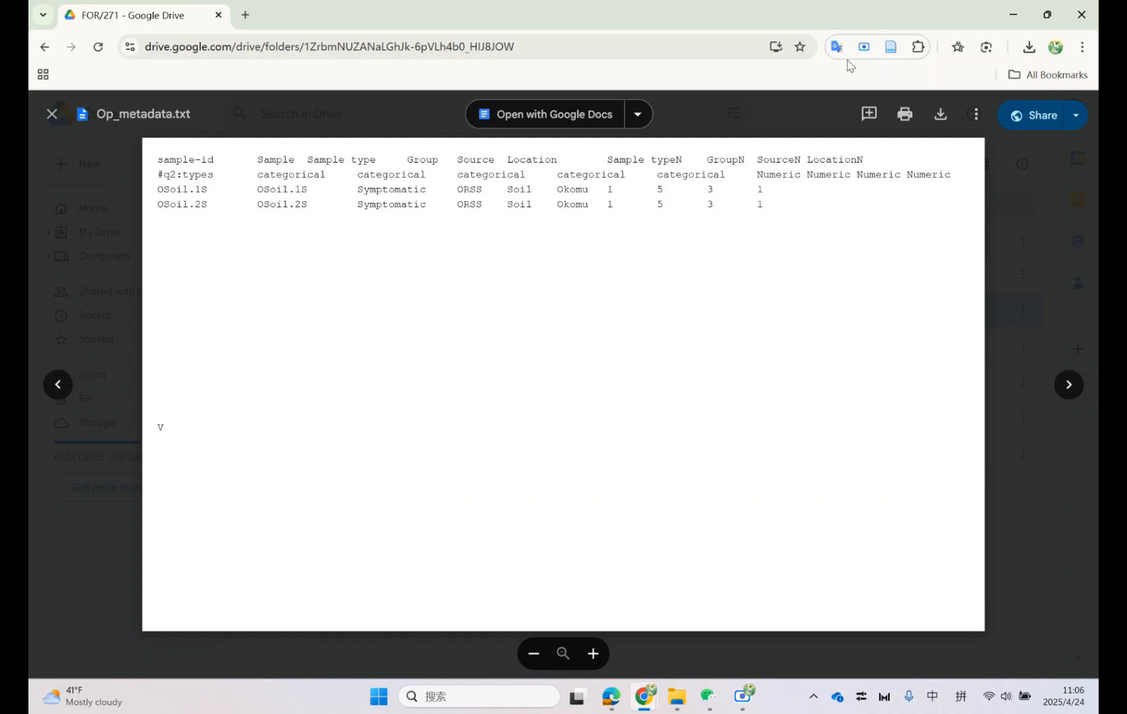
left_click(53, 113)
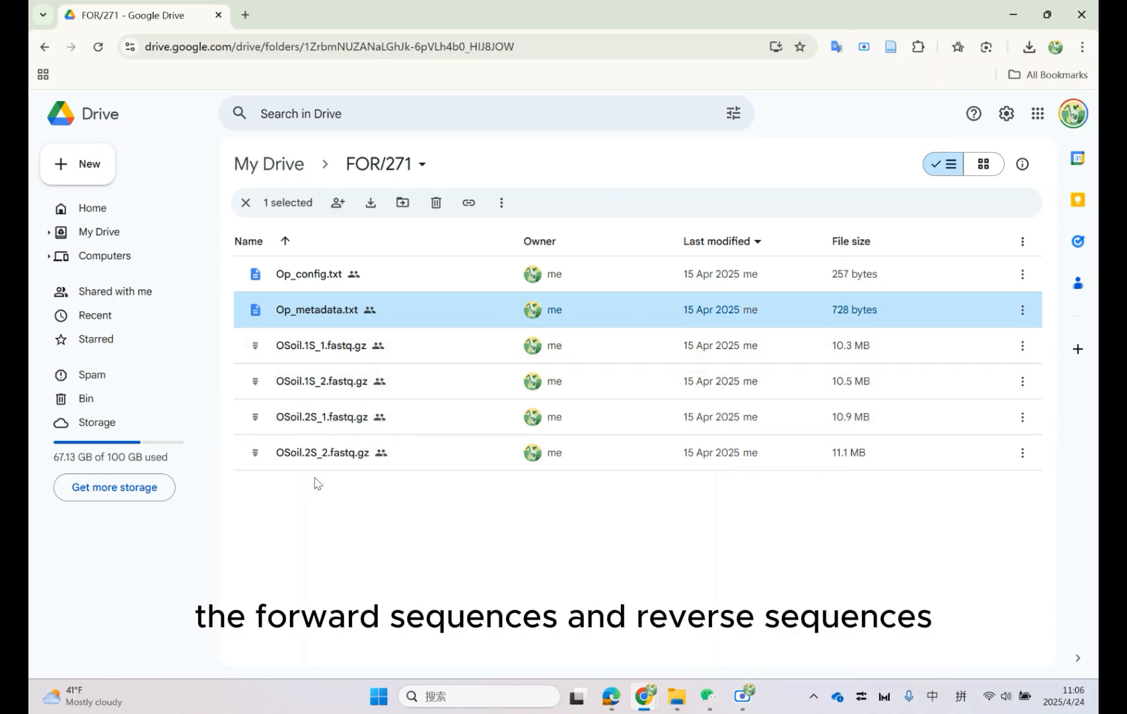
View Op_config.txt, highlighting the forward and reverse sequence file paths for both samples, and close the preview.
double_click(310, 286)
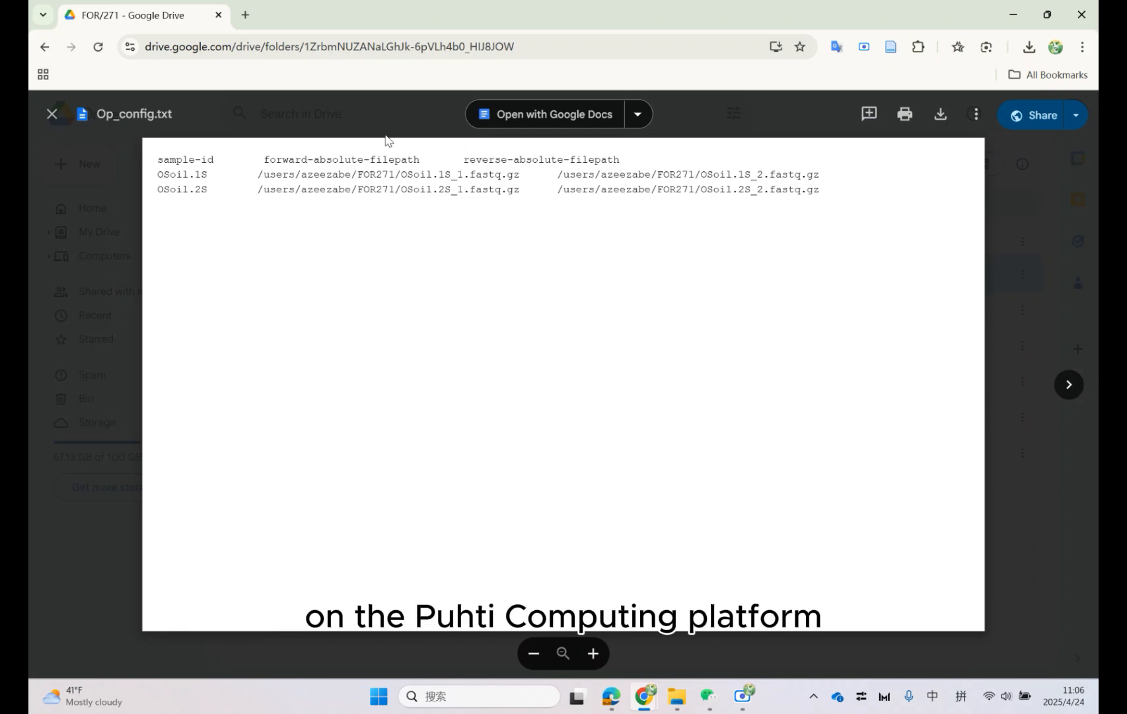
left_click_drag(265, 174, 823, 191)
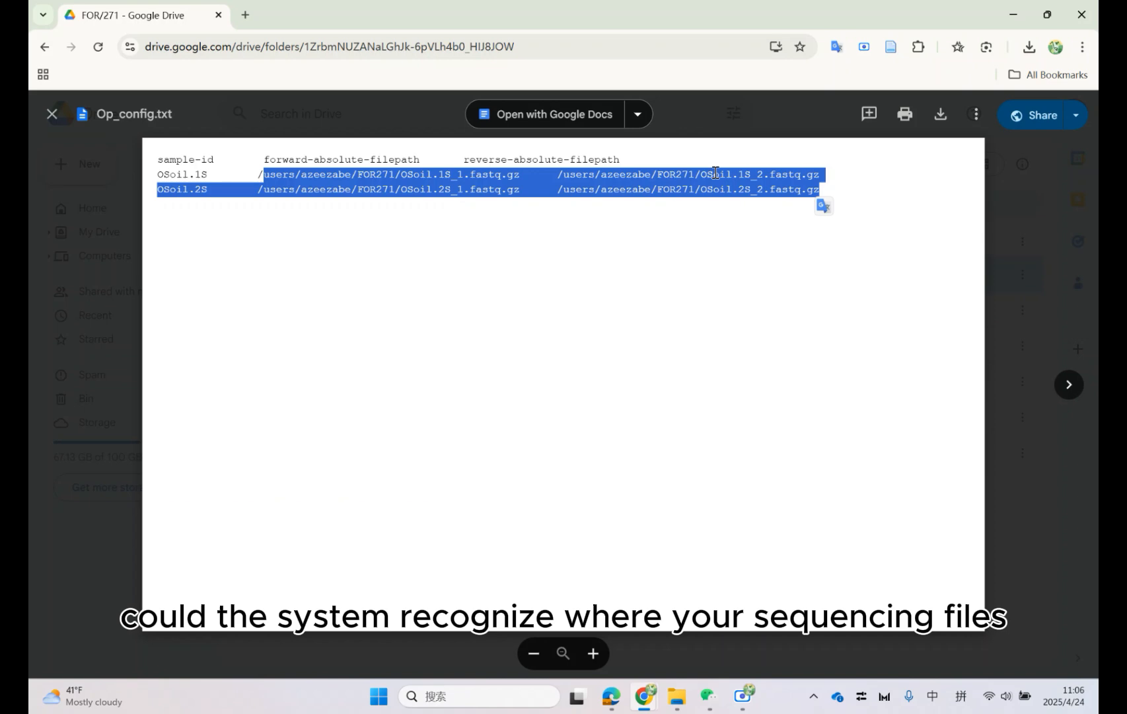
left_click(53, 114)
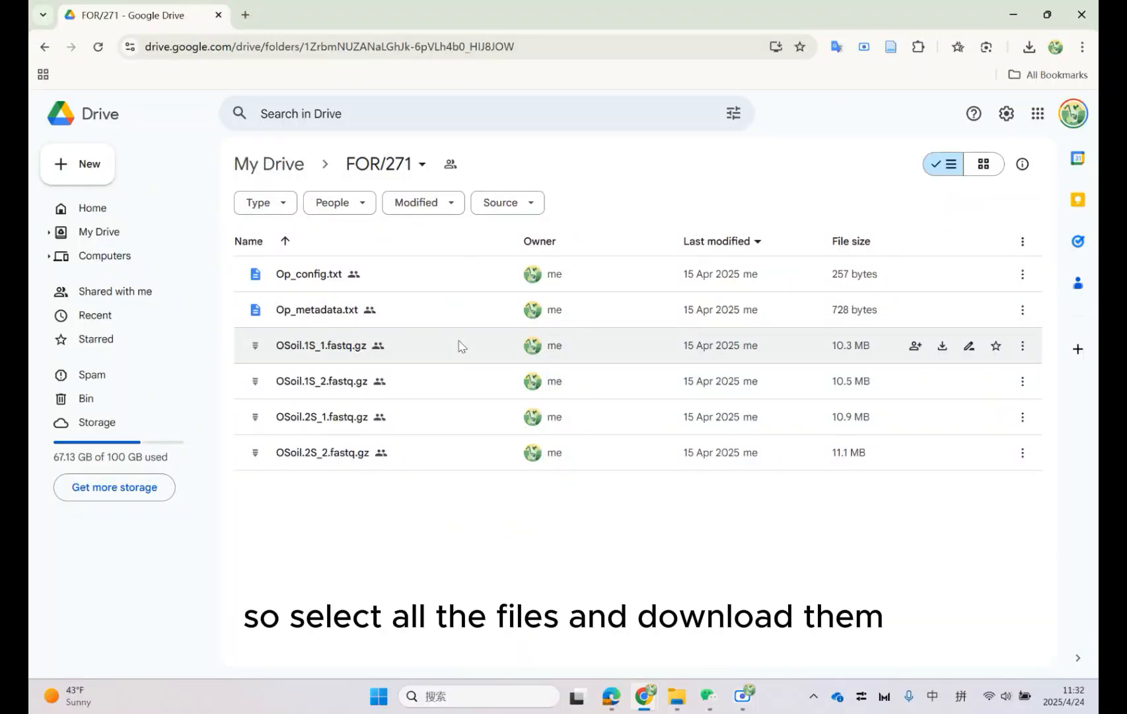
Download all the files in the FOR/271 folder.
key("ctrl+a")
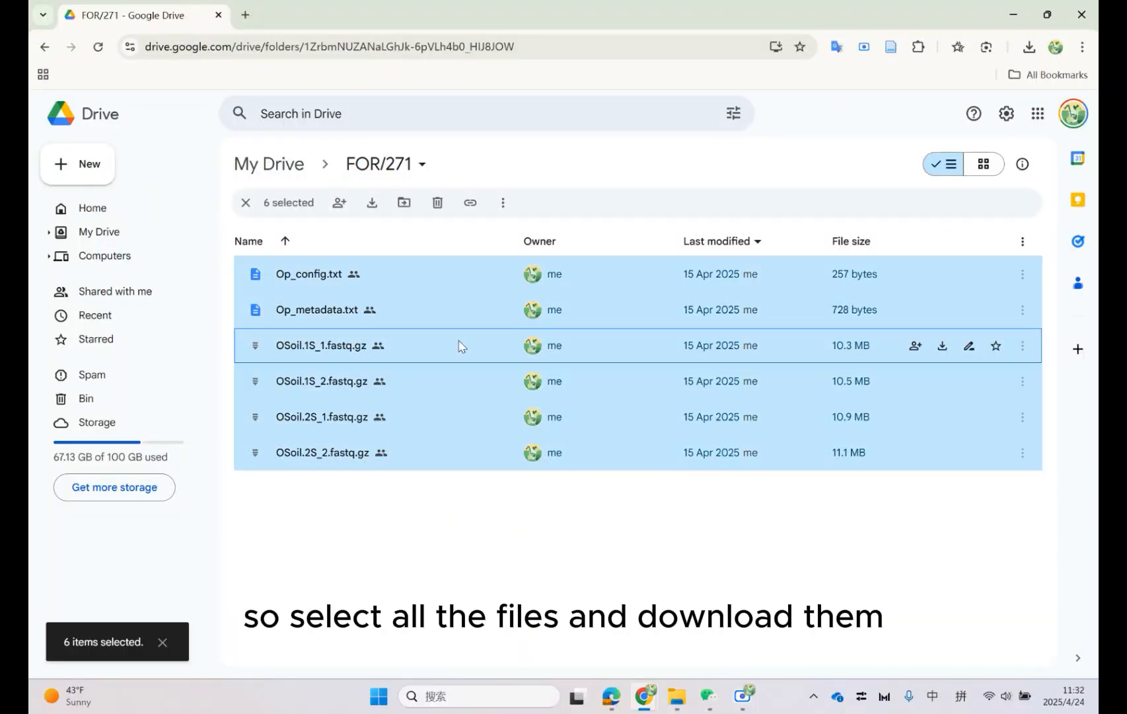
left_click(374, 203)
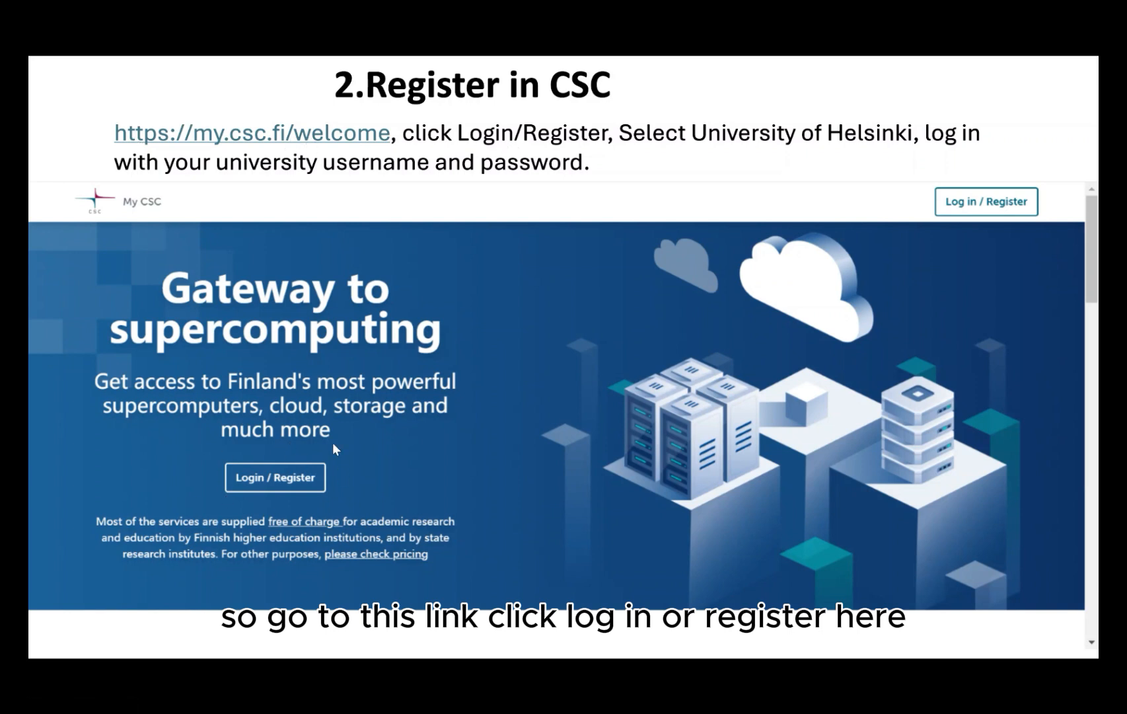
left_click(933, 248)
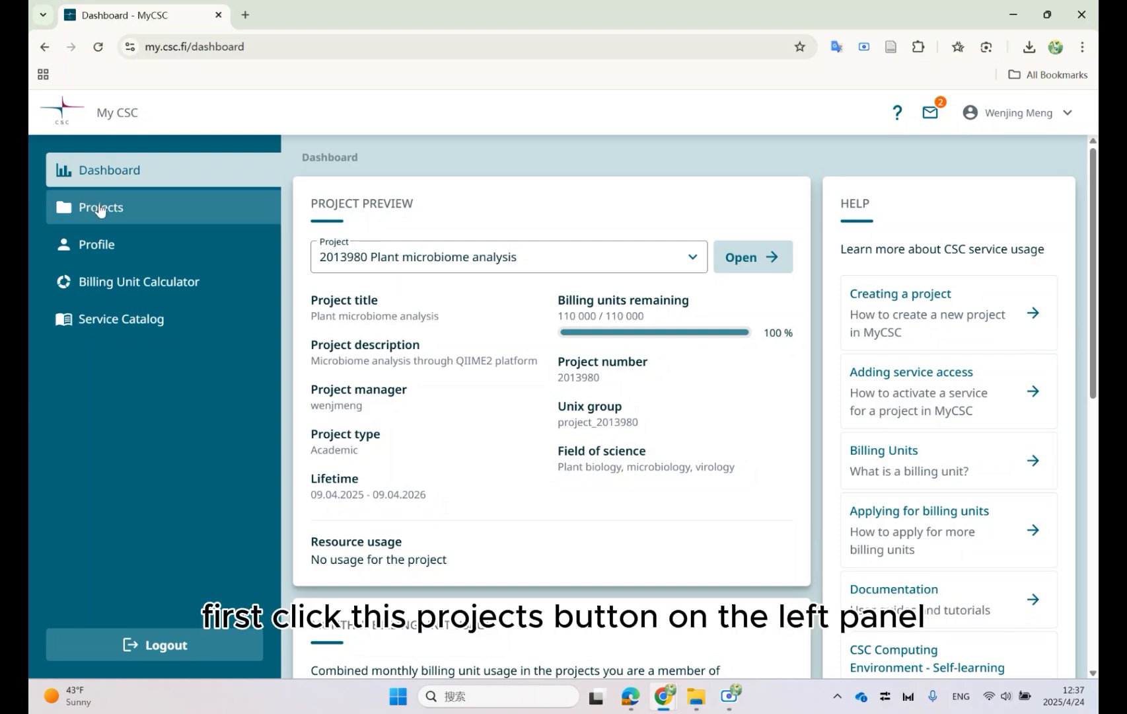
Start a new project in MyCSC named "Metagenomics lab course" with the description "Microbiome analysis through QIMME2 platform".
left_click(146, 214)
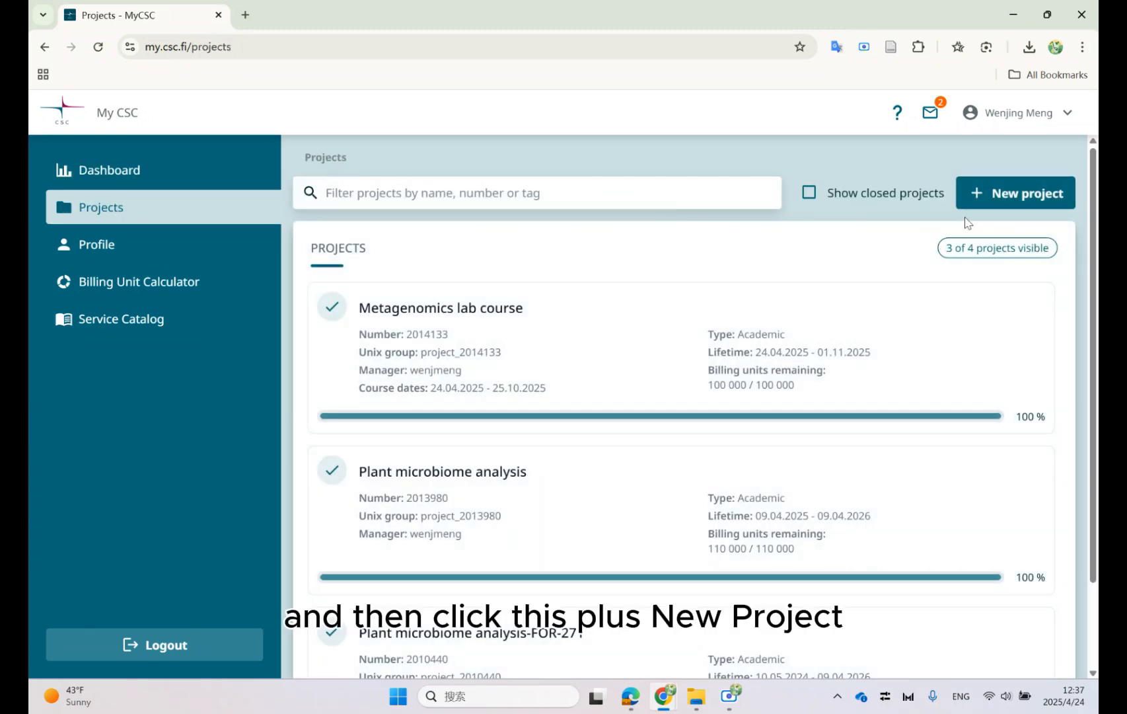
left_click(1029, 198)
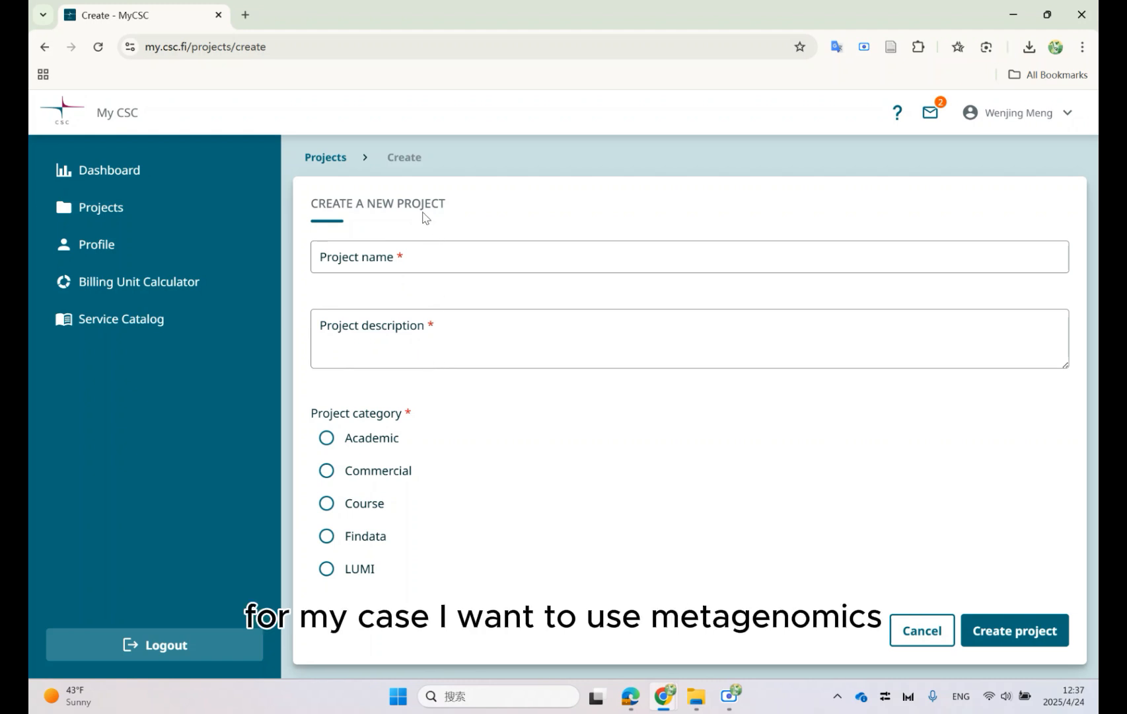
left_click(428, 258)
type("Met")
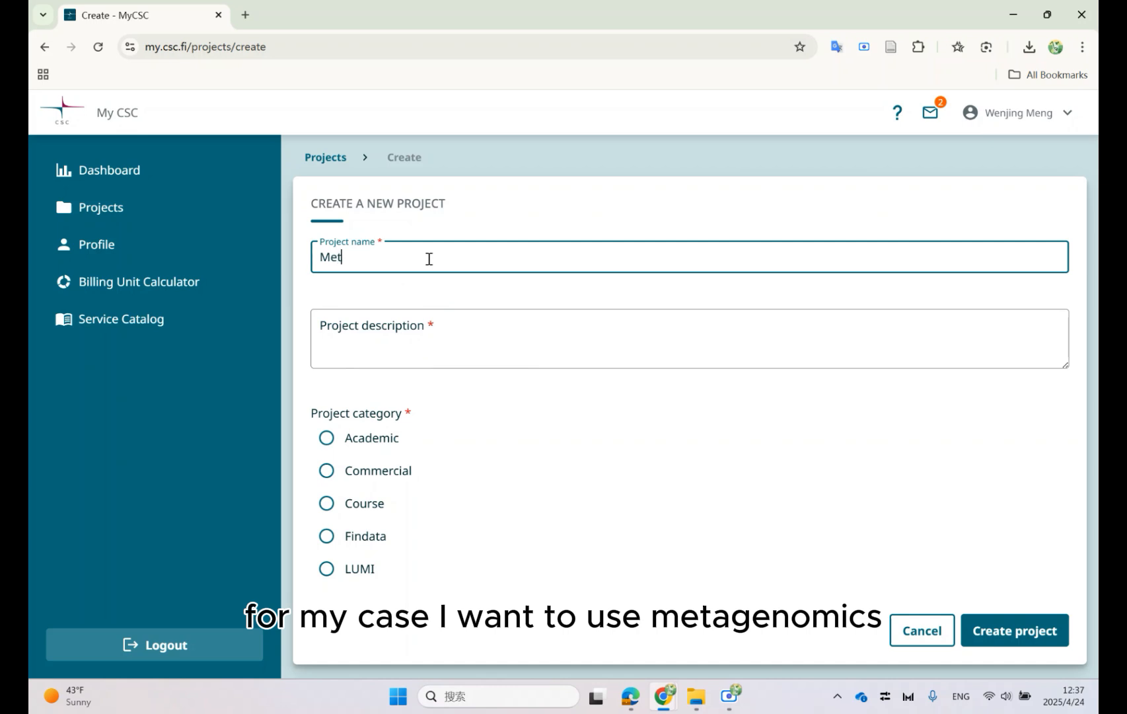
type("agenomics lab course")
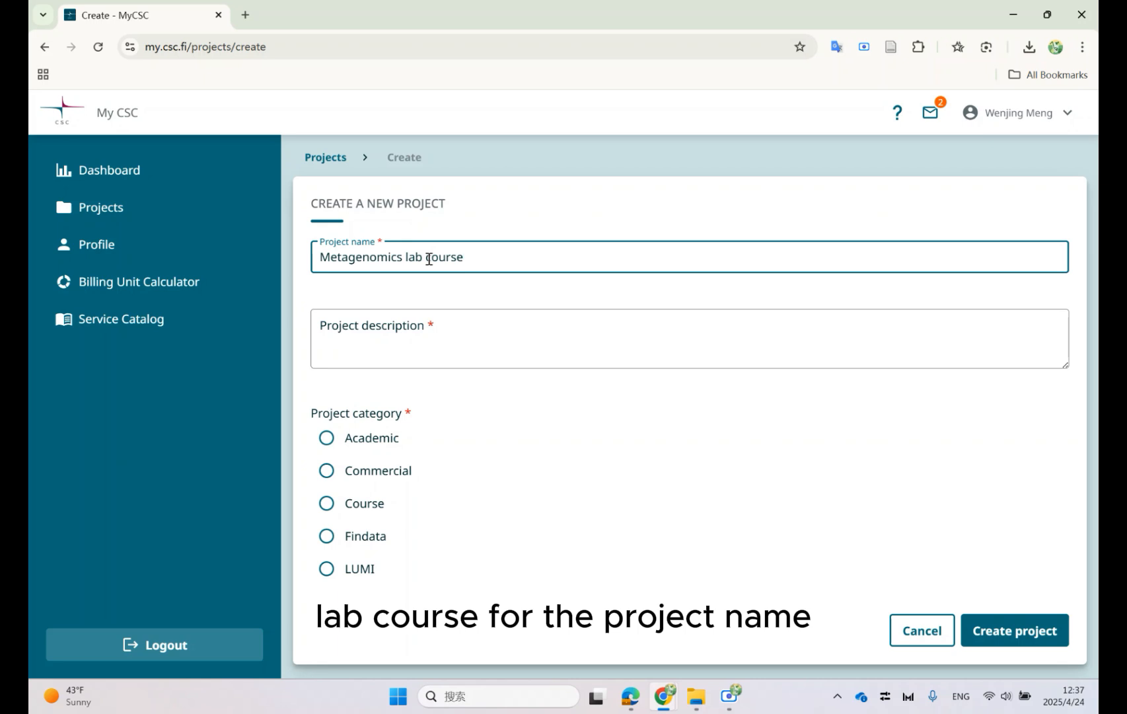
left_click(429, 338)
type("Microbiome analysis through QIMME2 platform")
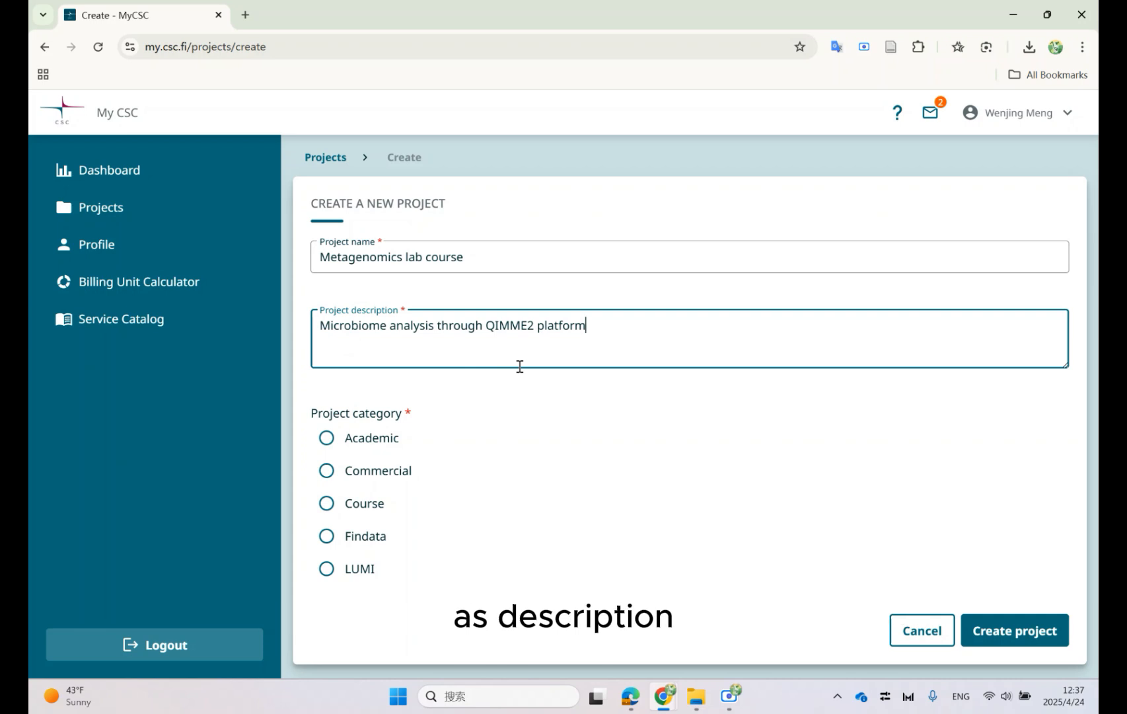
Set the project category to Course and the course start date to 24/04/2025.
left_click(372, 505)
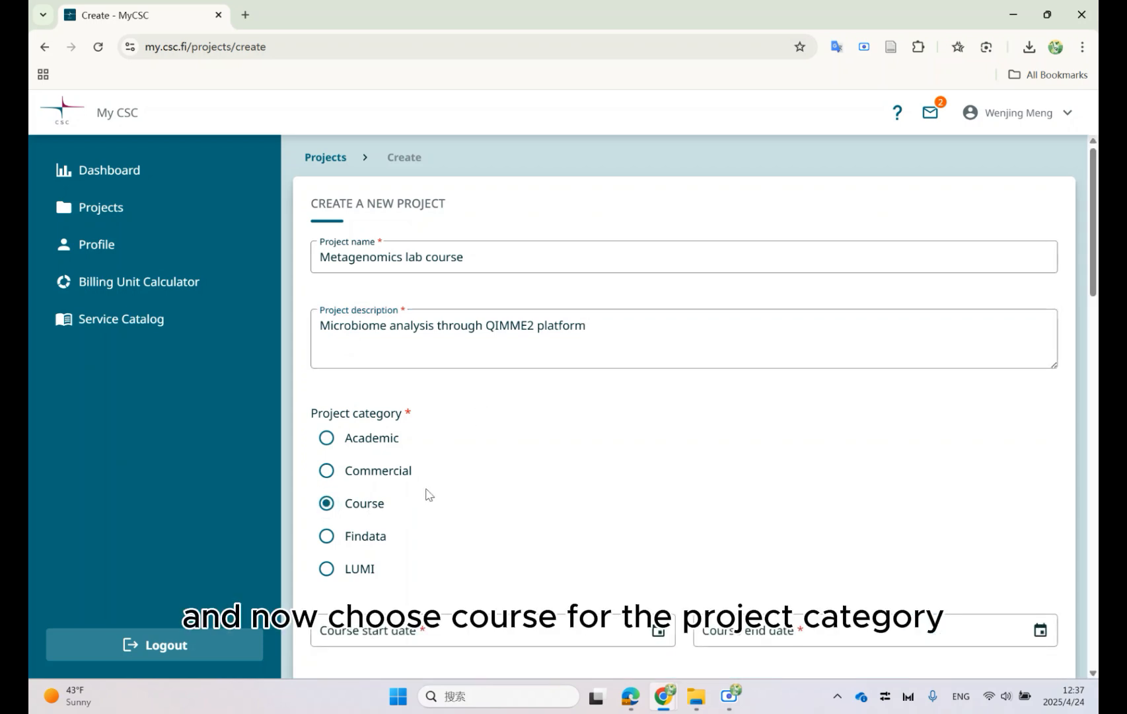
scroll(428, 494, "down", 1)
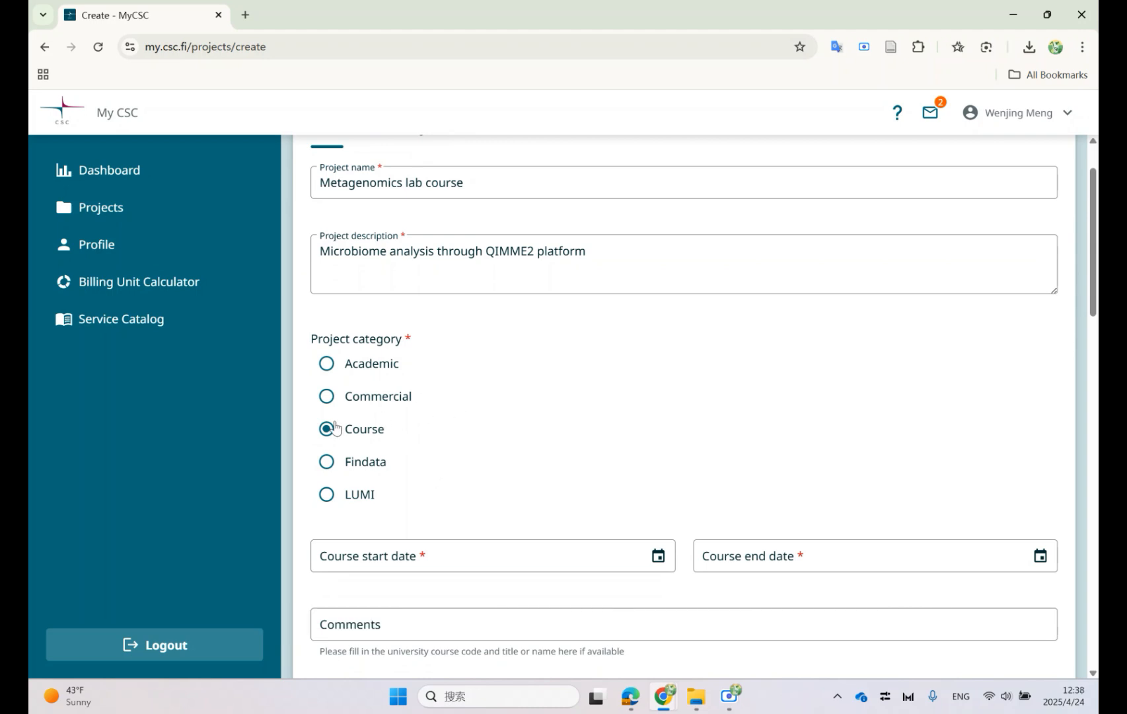
scroll(546, 479, "down", 1)
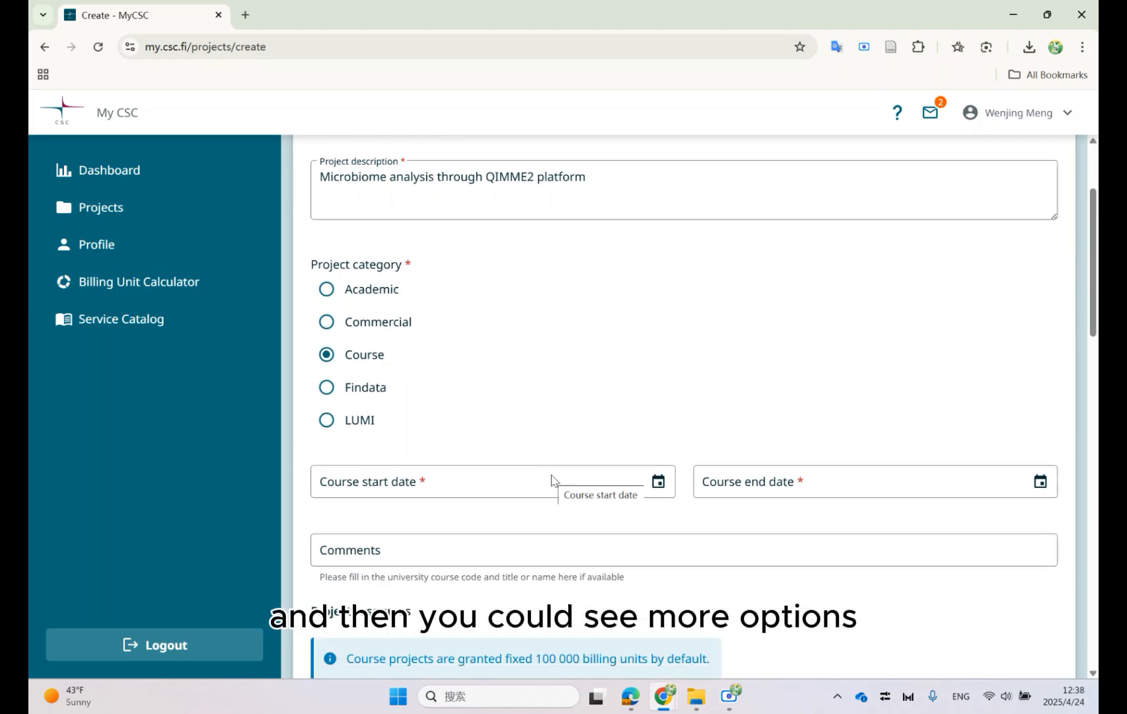
scroll(534, 478, "down", 1)
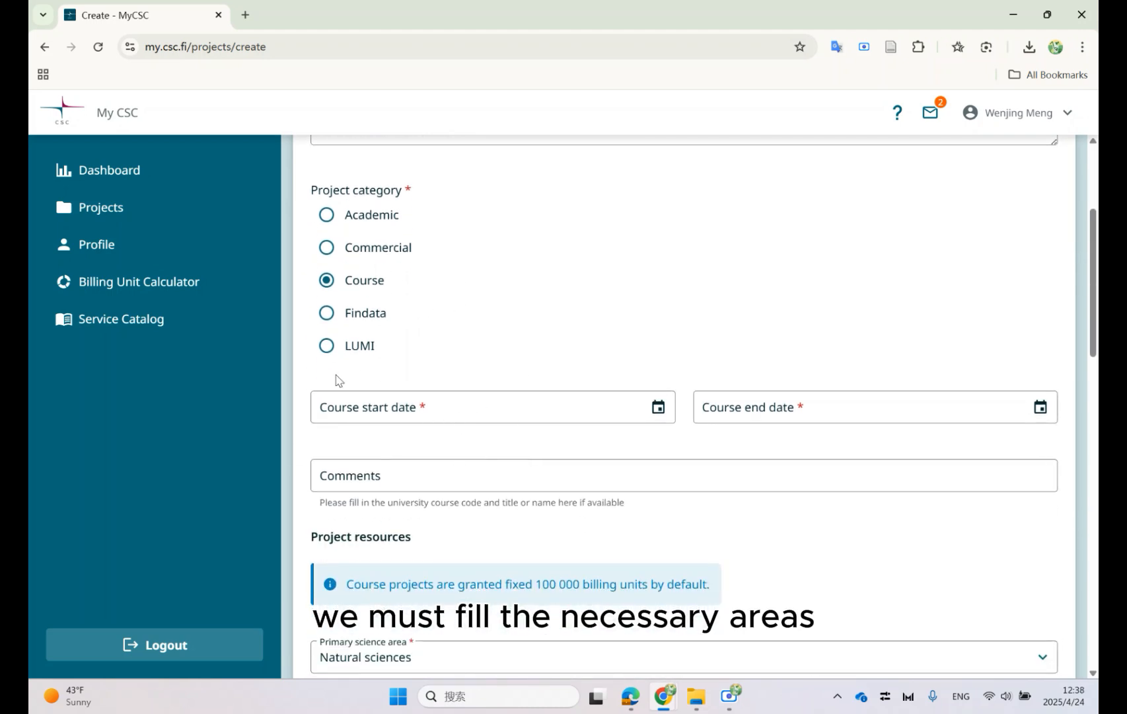
left_click(657, 407)
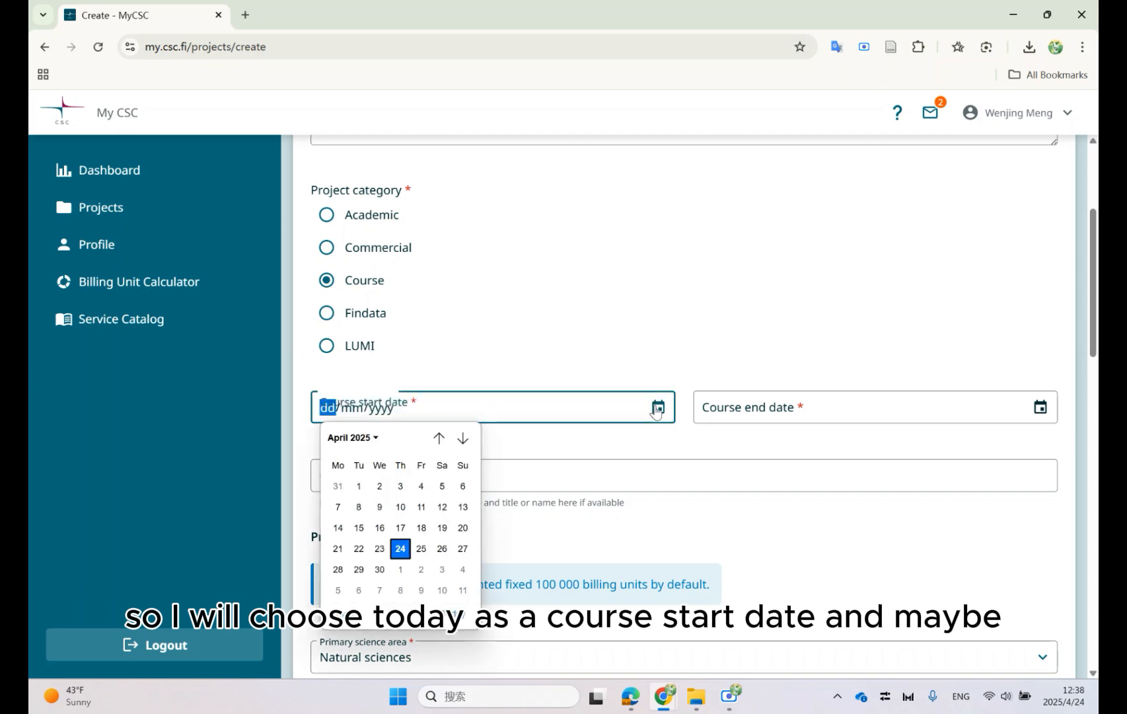
left_click(400, 549)
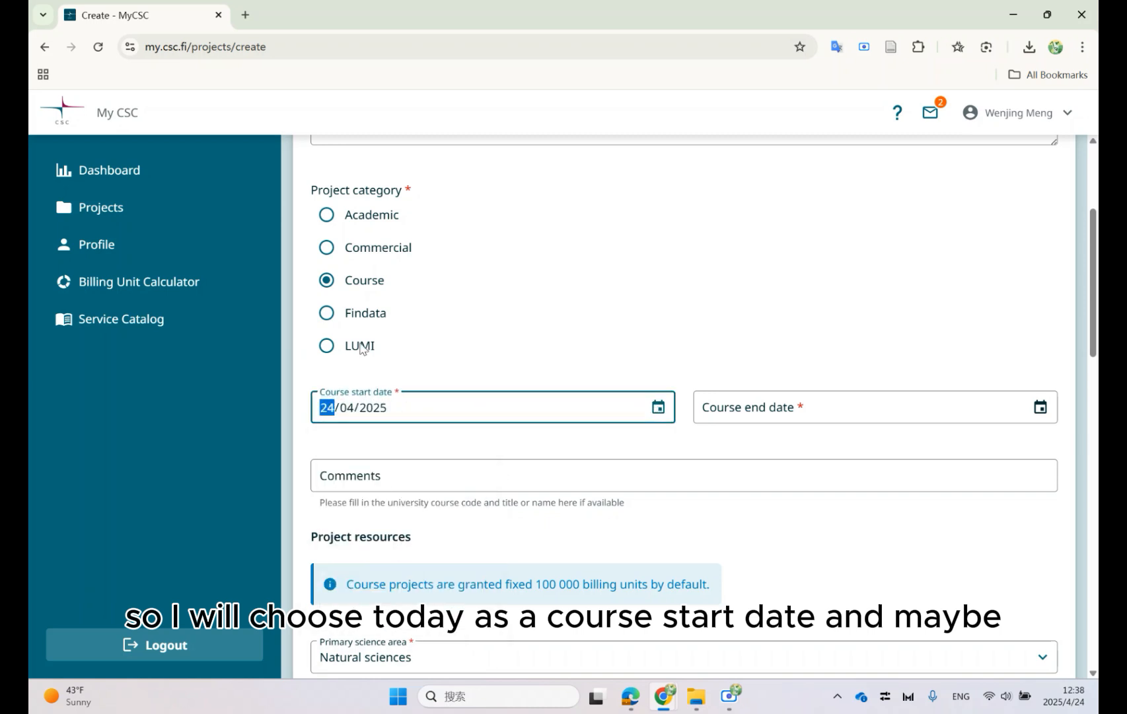
Set the course end date to 24/10/2025.
left_click(842, 410)
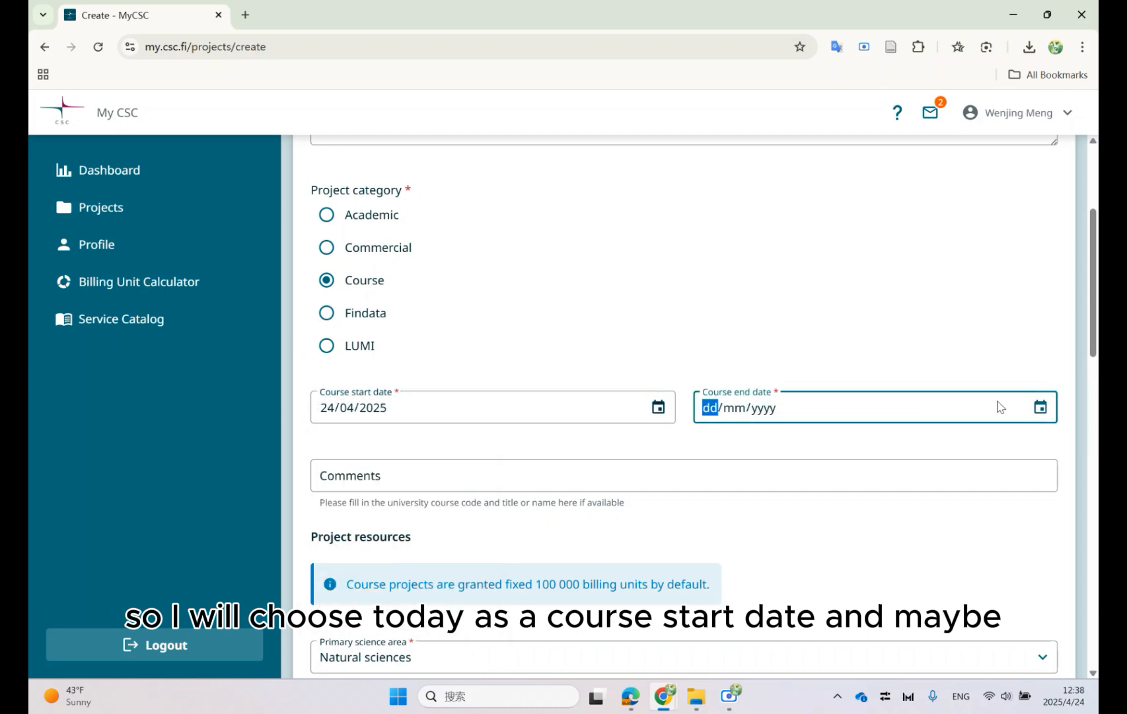
left_click(1041, 407)
left_click(846, 438)
left_click(846, 438)
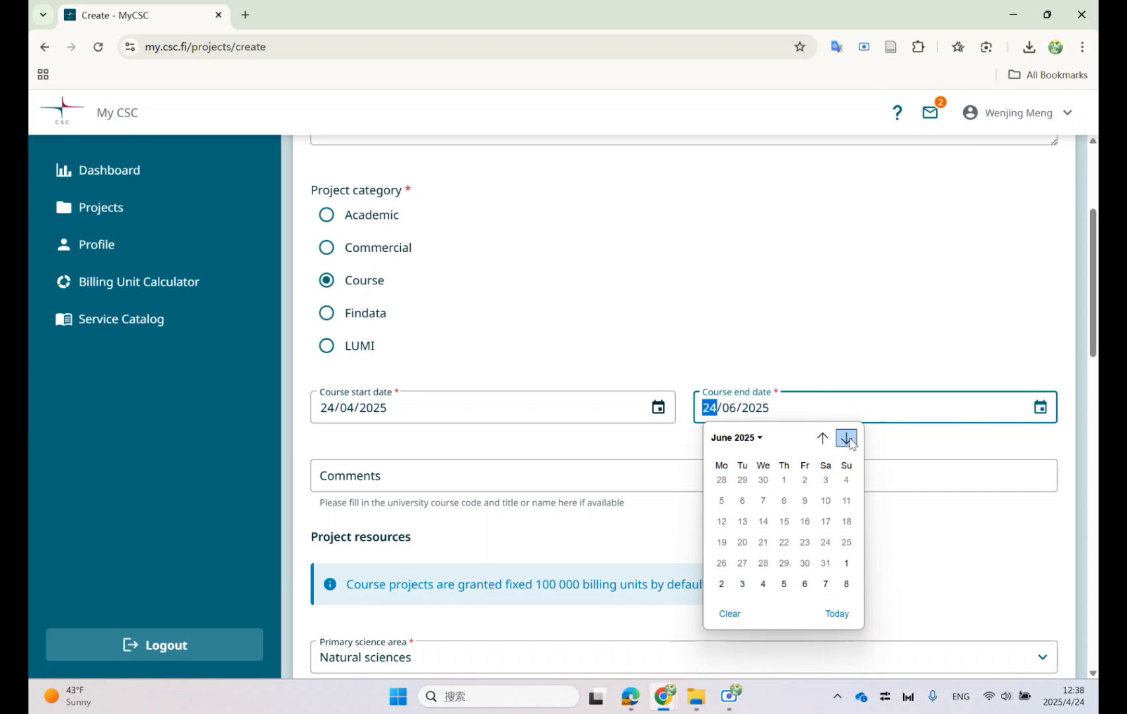
left_click(846, 438)
left_click(847, 438)
left_click(846, 438)
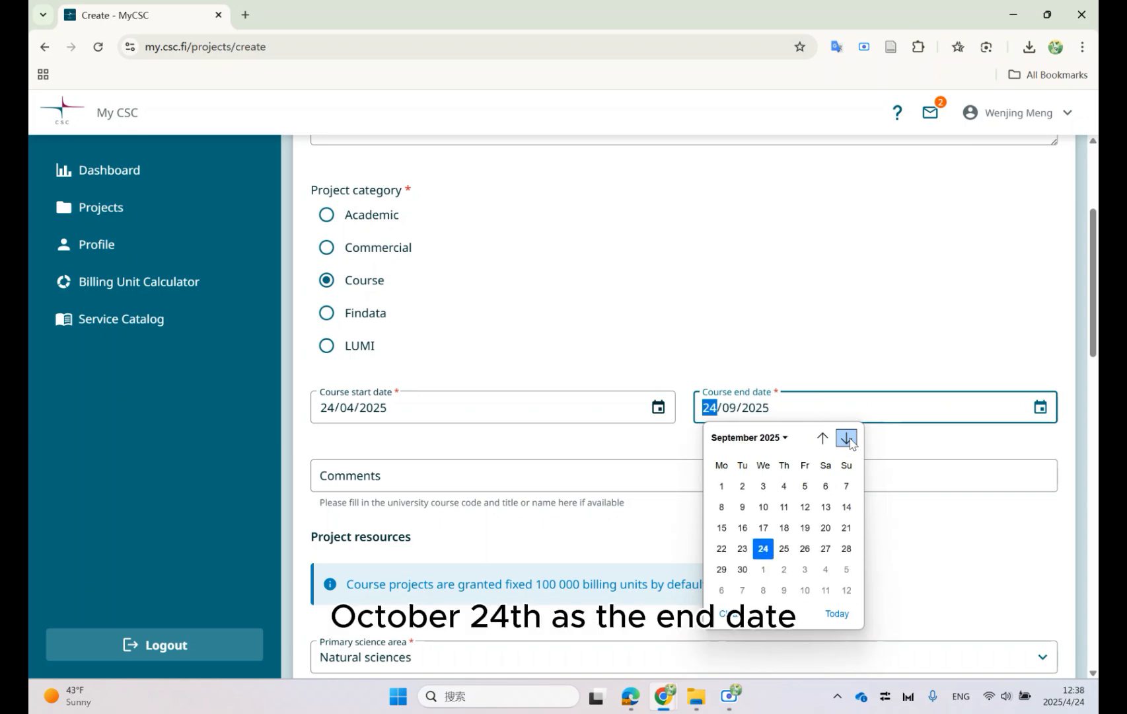
left_click(846, 439)
left_click(804, 549)
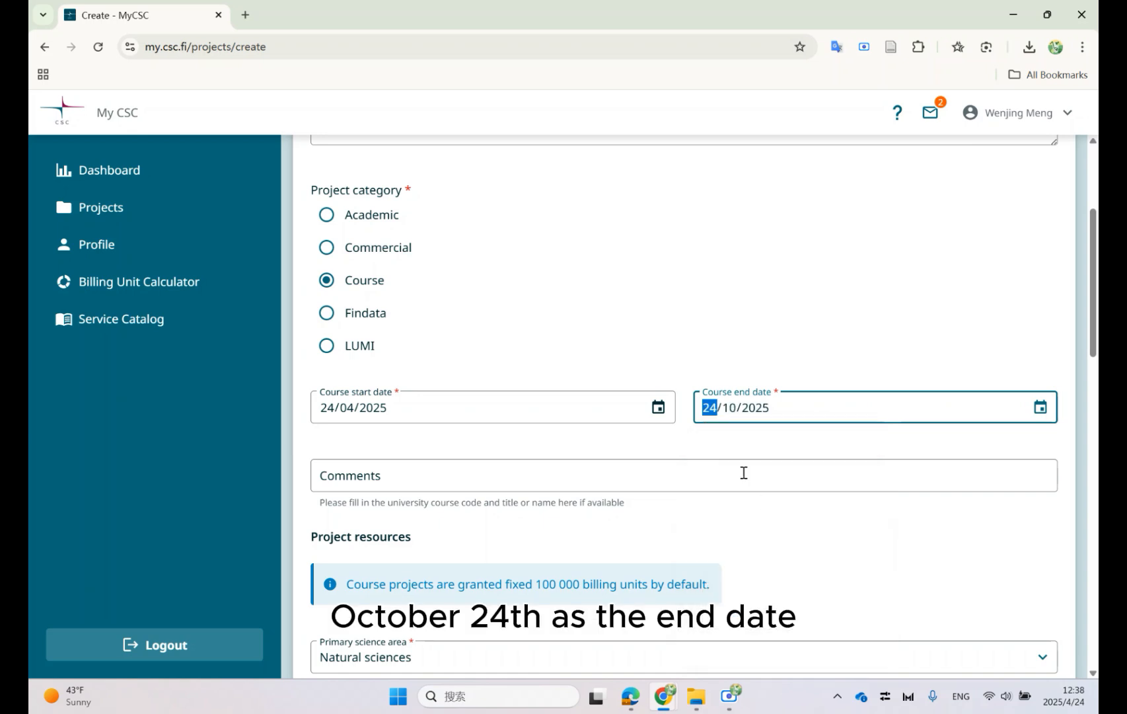
Accept the project manager prerequisites, general terms of use and export restrictions, and create the project.
scroll(743, 473, "down", 5)
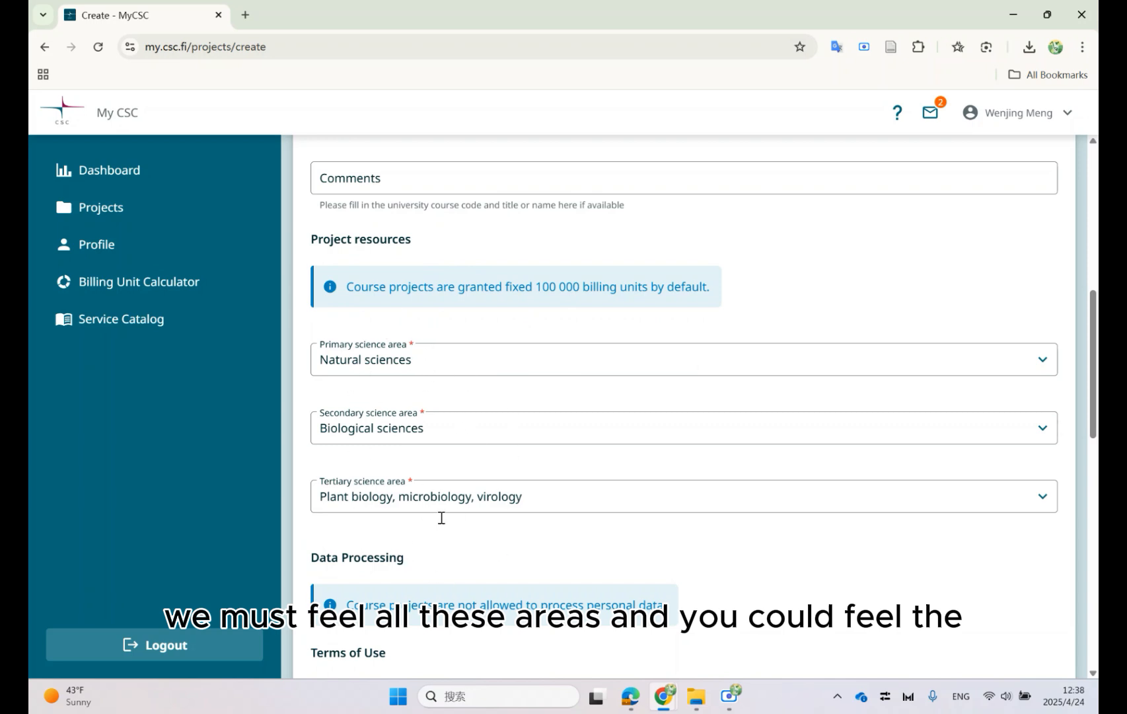
scroll(445, 523, "down", 1)
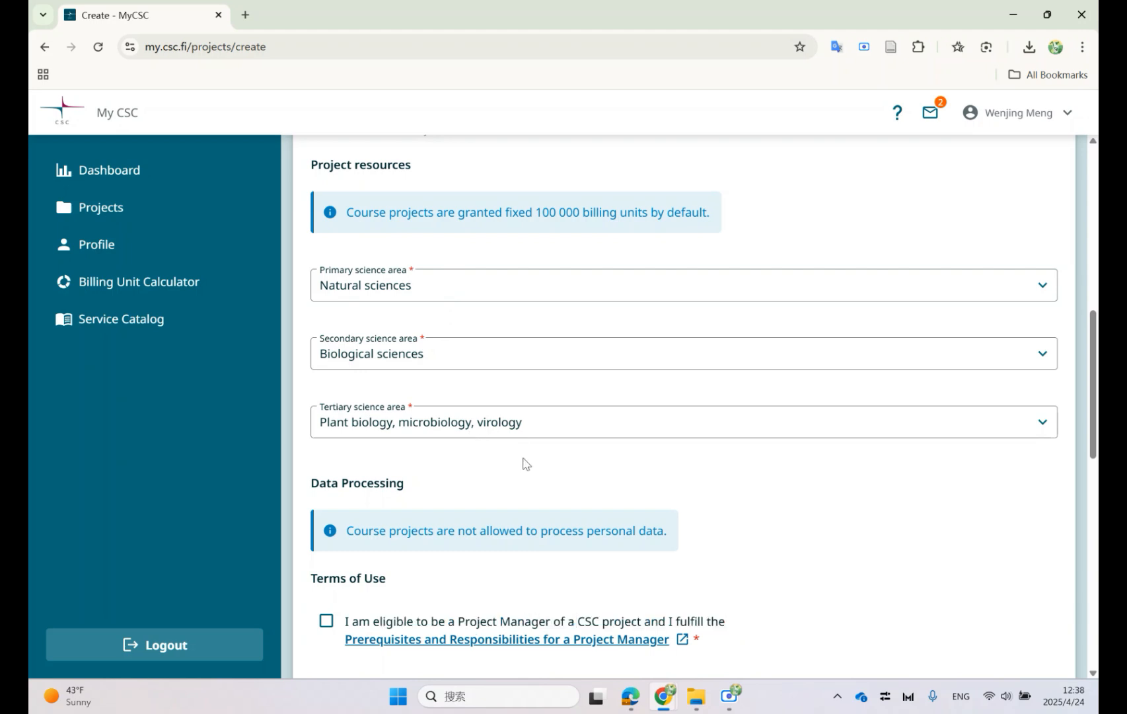
scroll(524, 461, "down", 1)
scroll(525, 458, "down", 3)
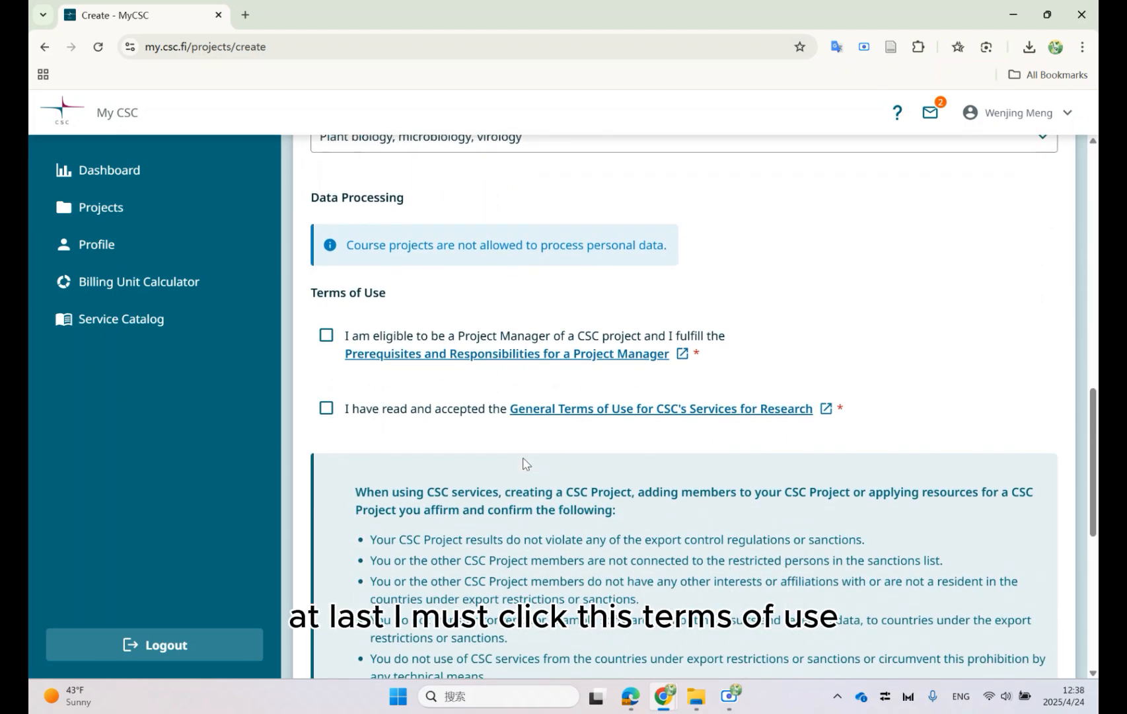
left_click(326, 324)
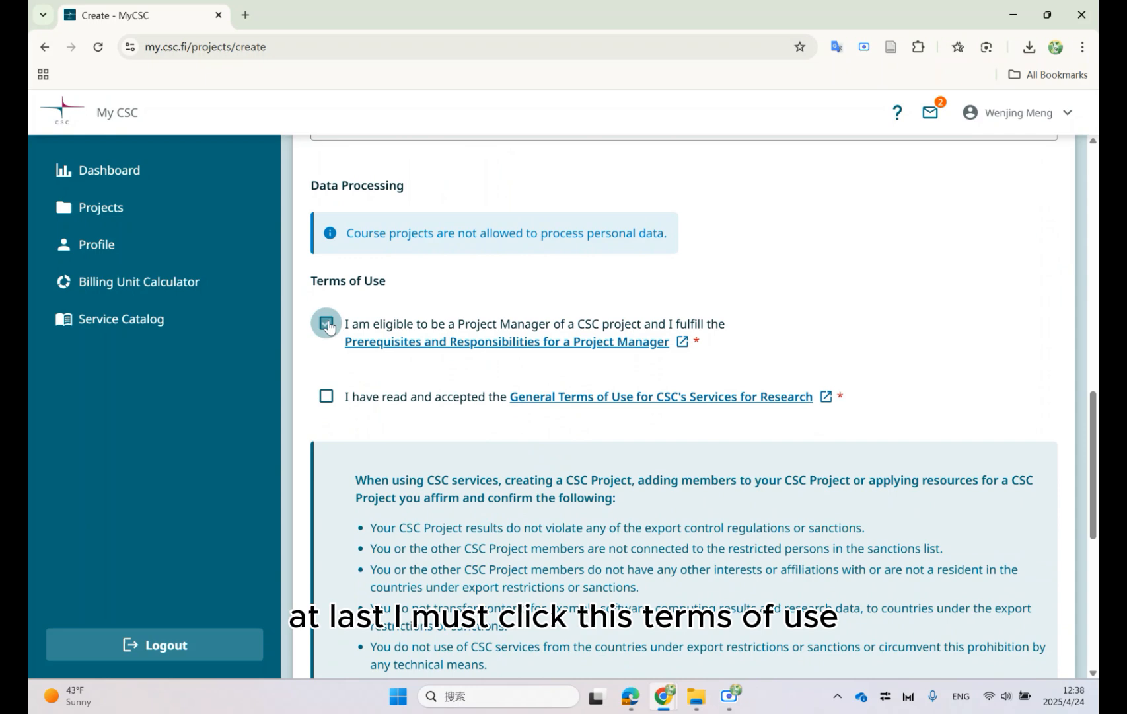
left_click(326, 398)
scroll(391, 427, "down", 6)
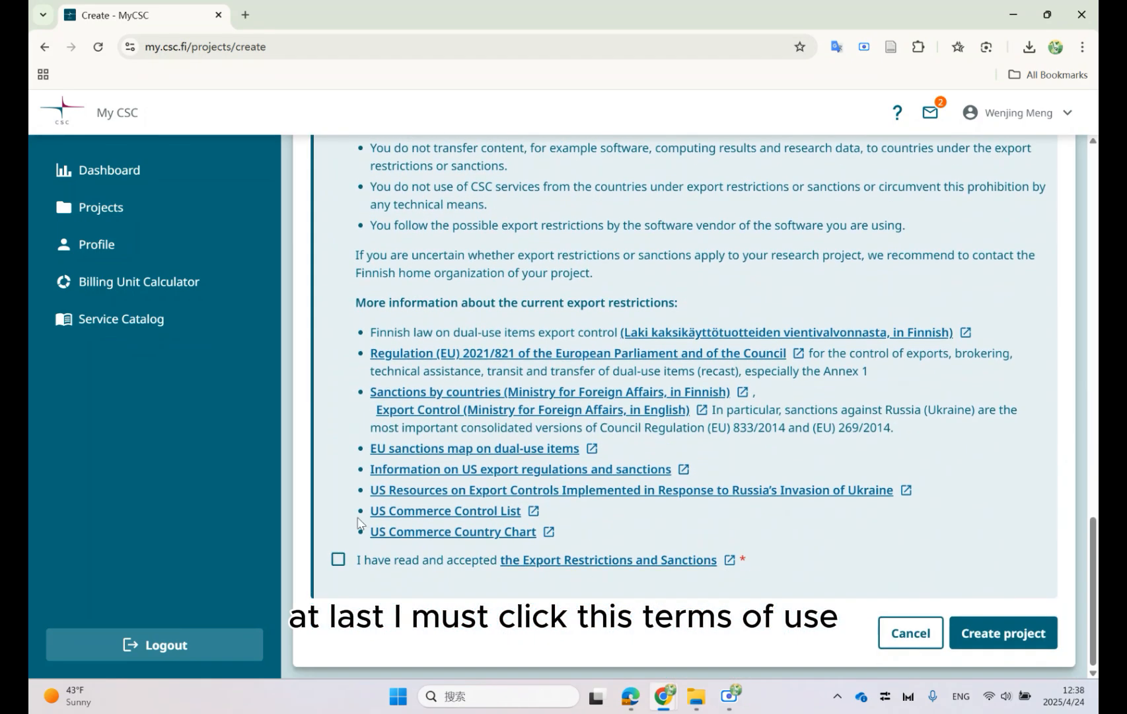
left_click(337, 559)
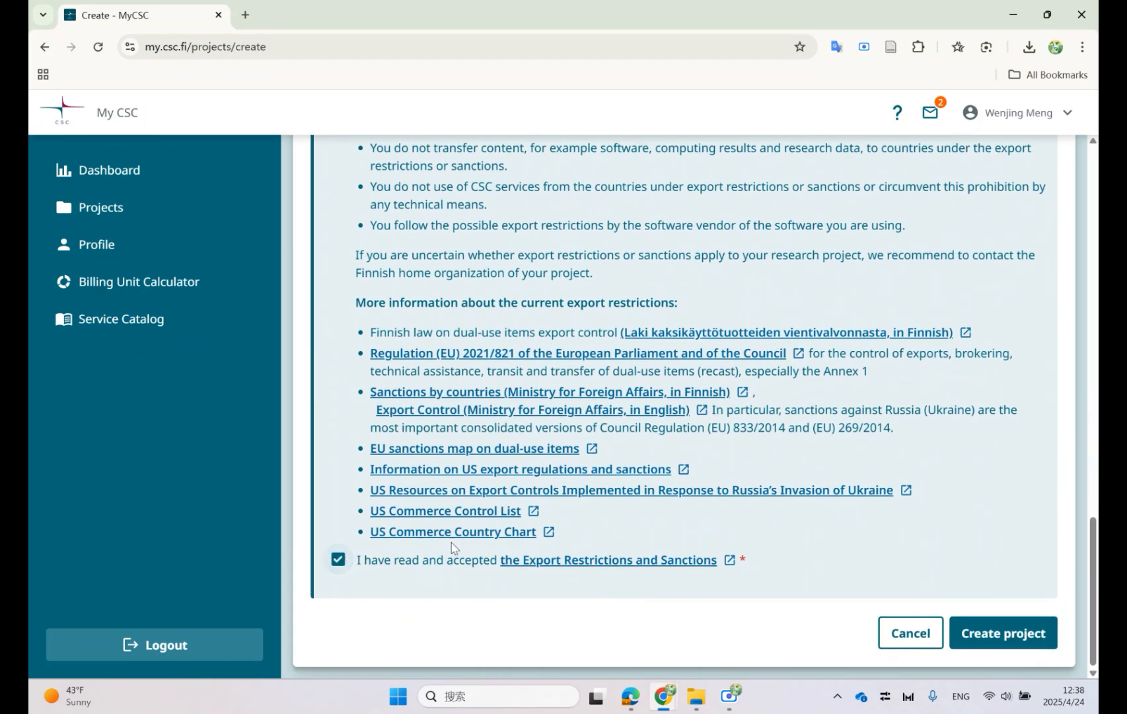
left_click(1036, 639)
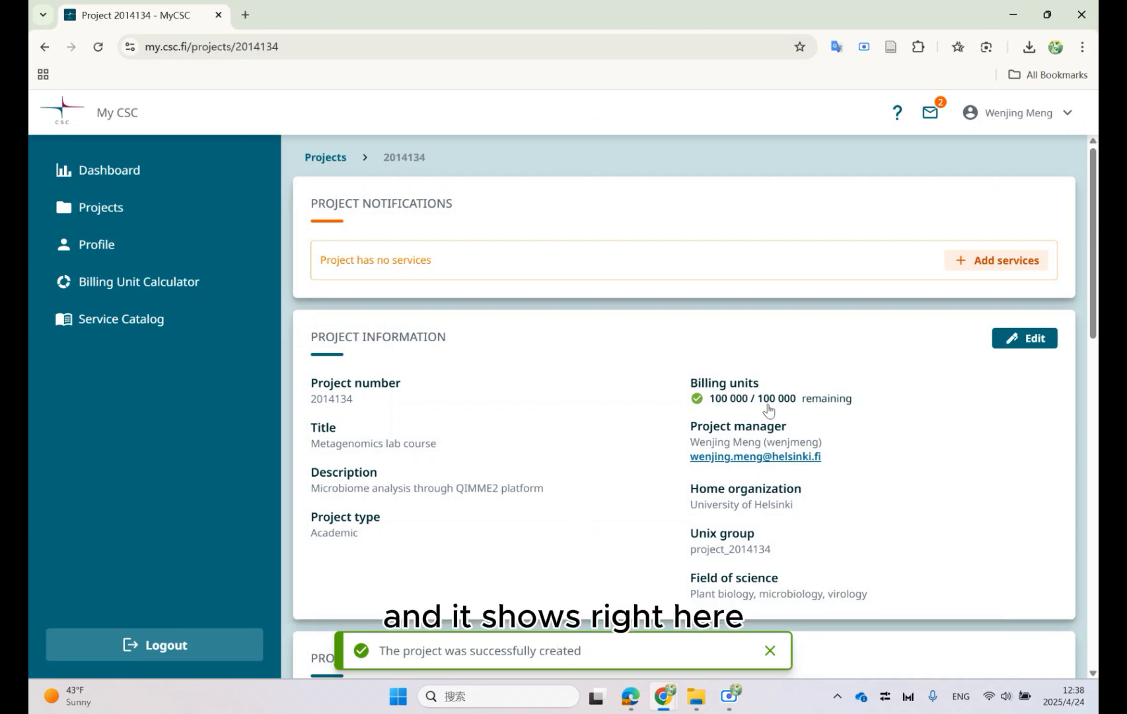
left_click(770, 650)
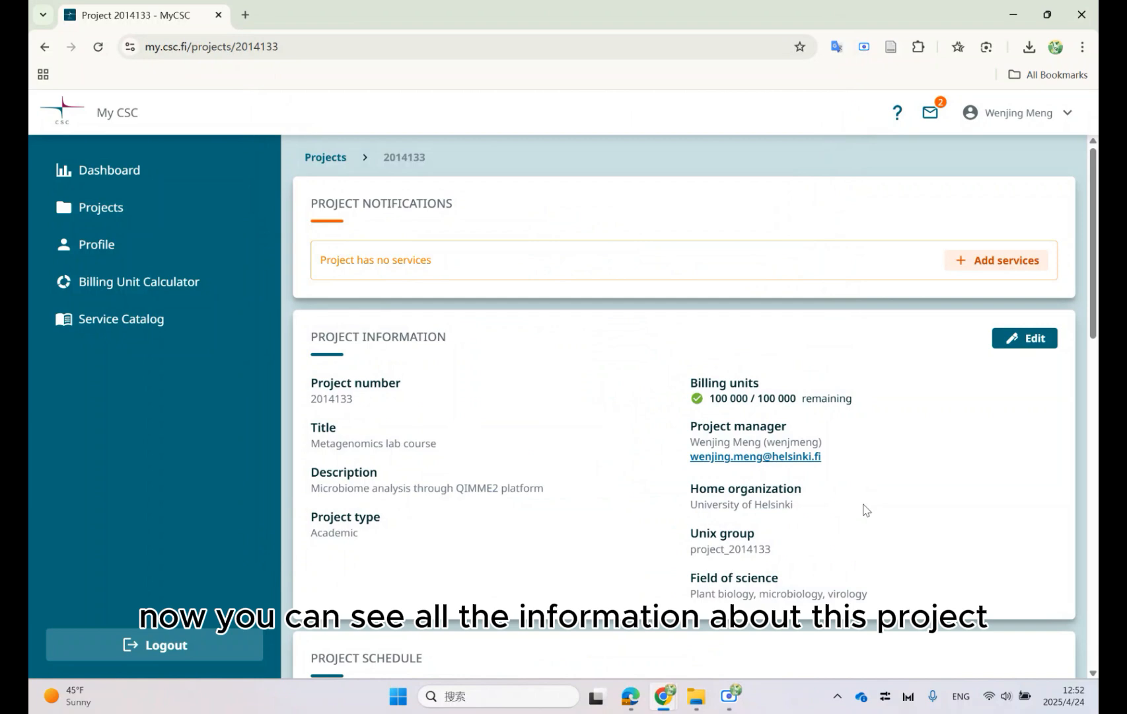
Review the new project's page from the project information down to the funding decisions.
scroll(866, 509, "down", 10)
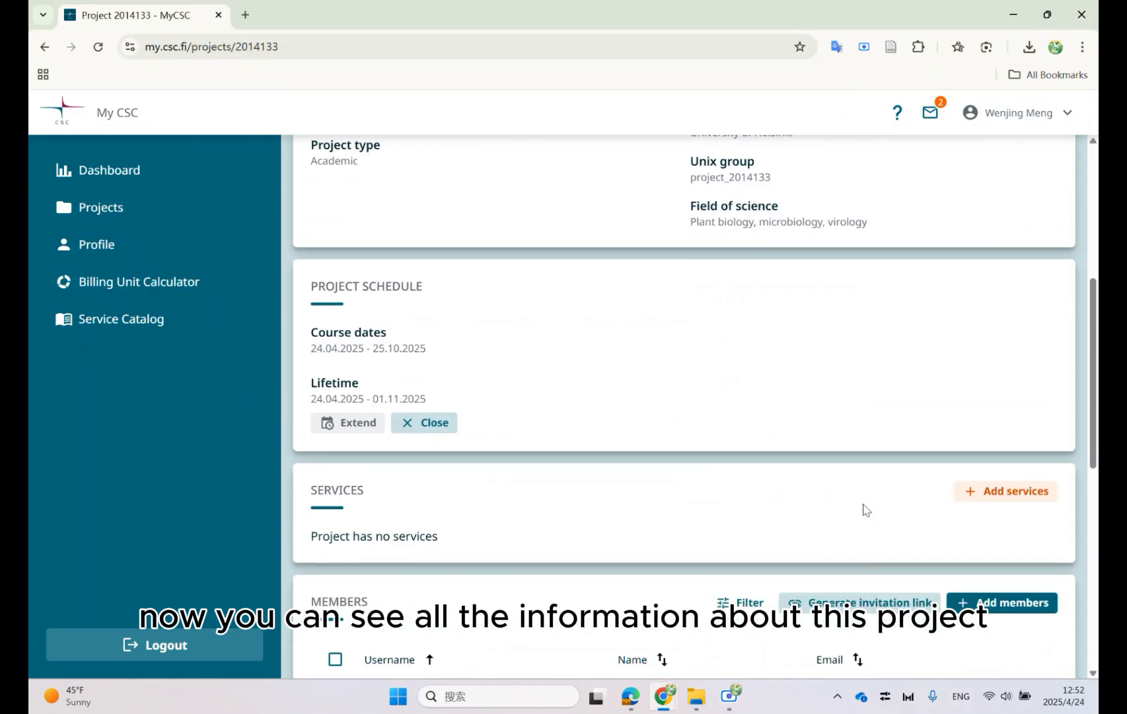
scroll(866, 509, "down", 3)
scroll(865, 508, "up", 3)
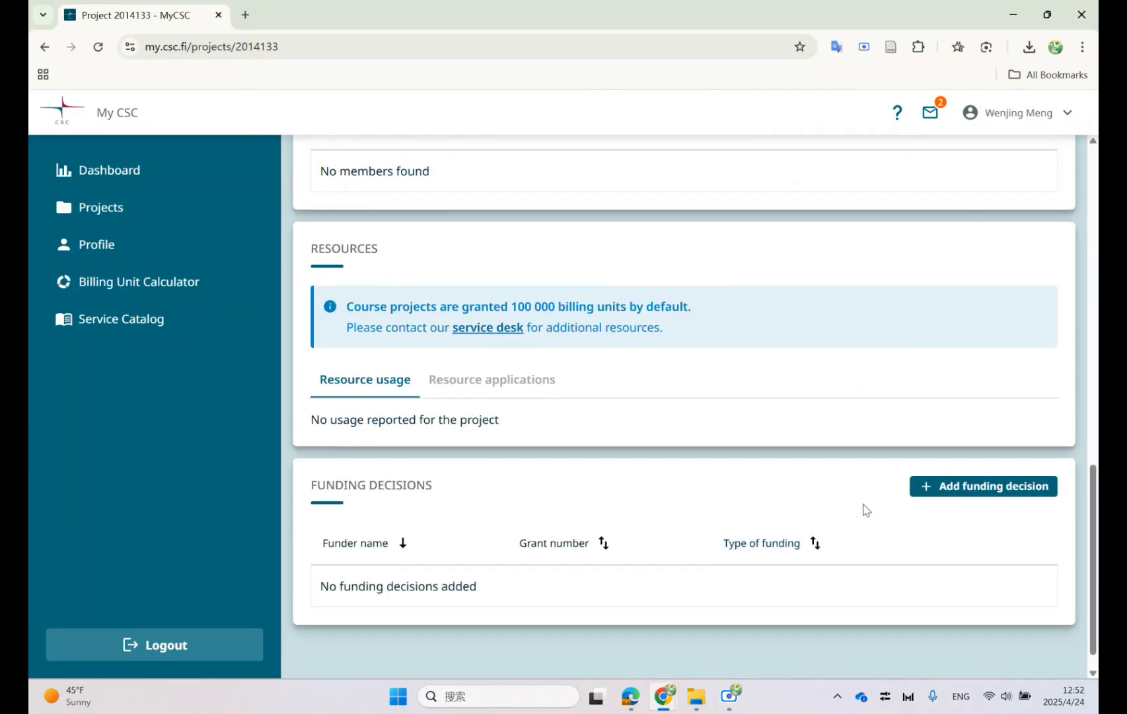
scroll(866, 509, "up", 8)
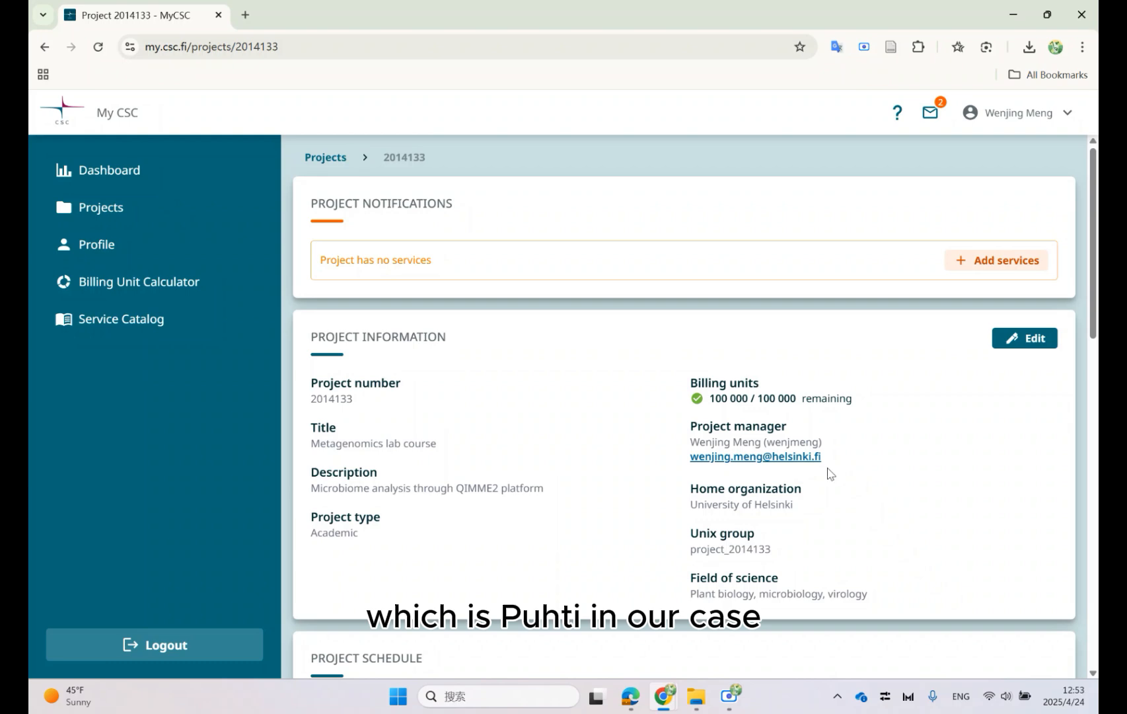
Add the Puhti supercomputer service to the project.
left_click(994, 262)
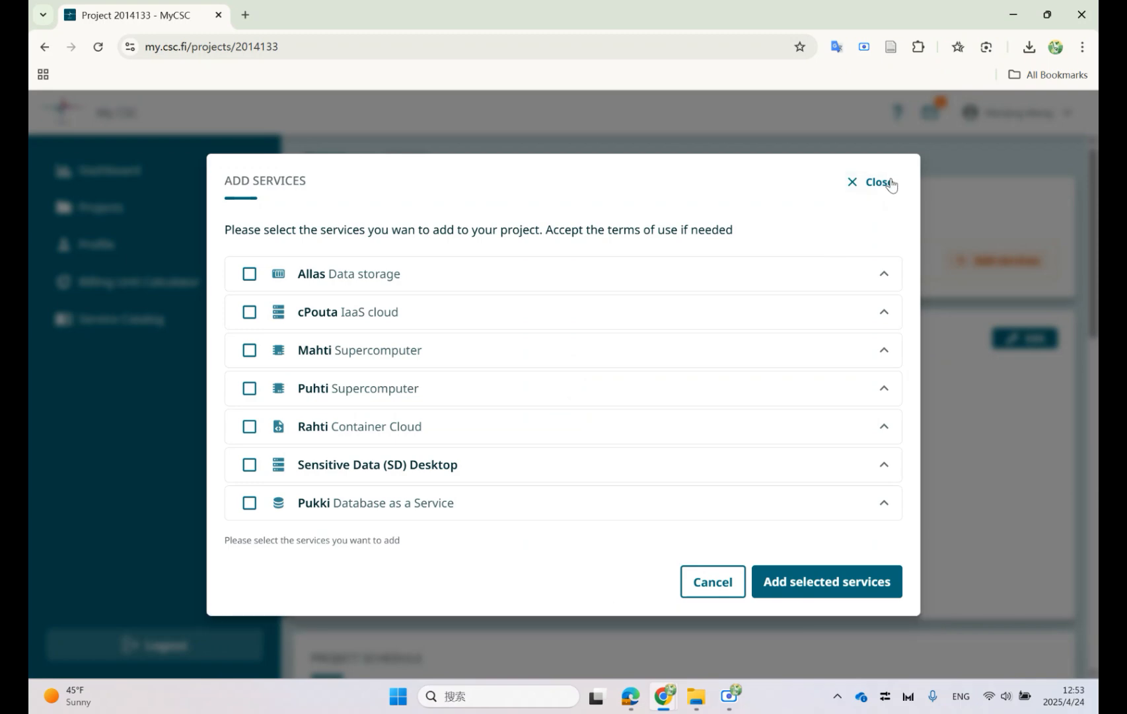
left_click(889, 183)
scroll(776, 400, "down", 4)
scroll(776, 400, "down", 4)
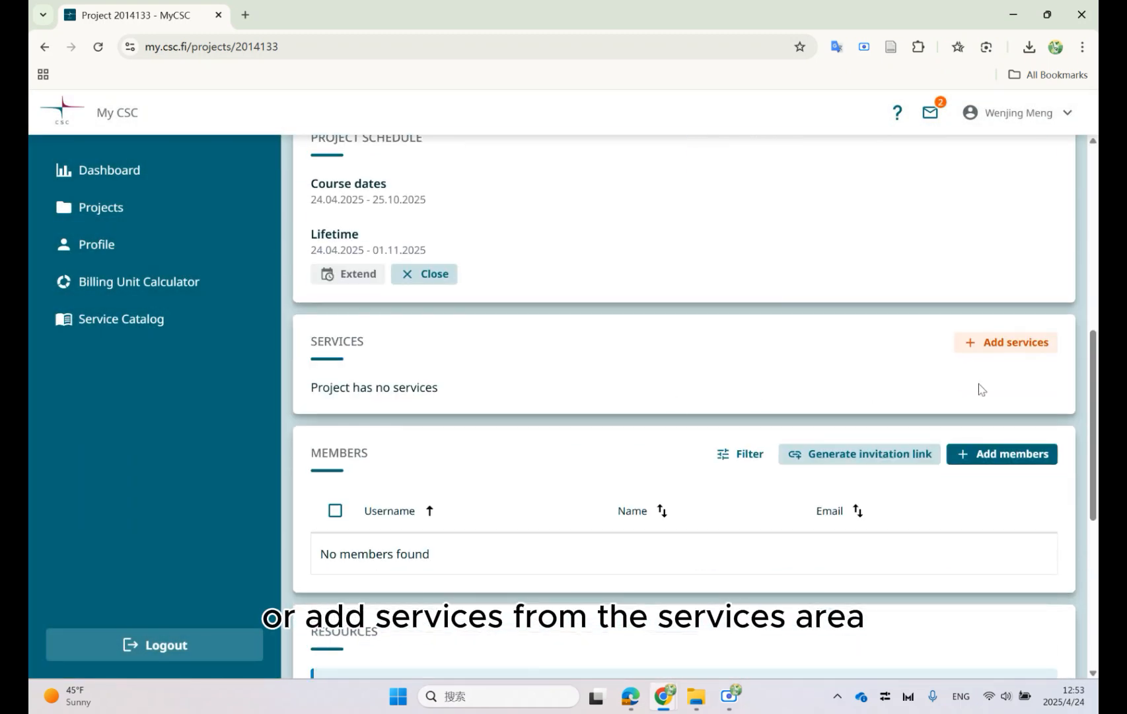
left_click(1016, 344)
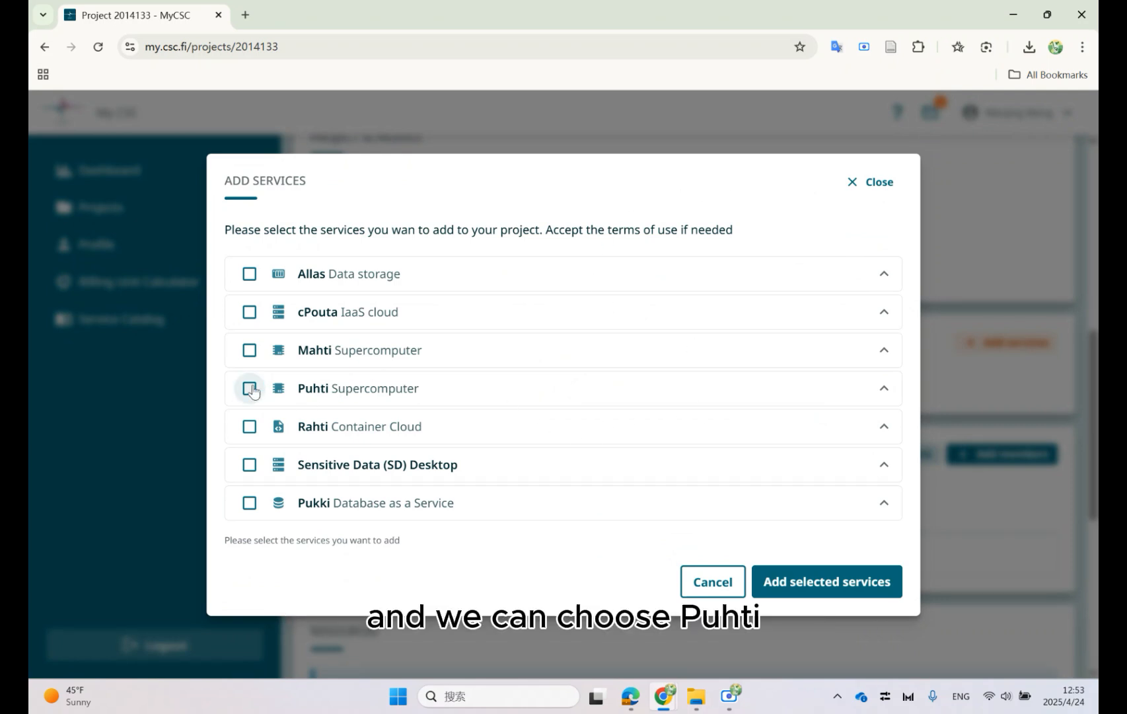
left_click(251, 389)
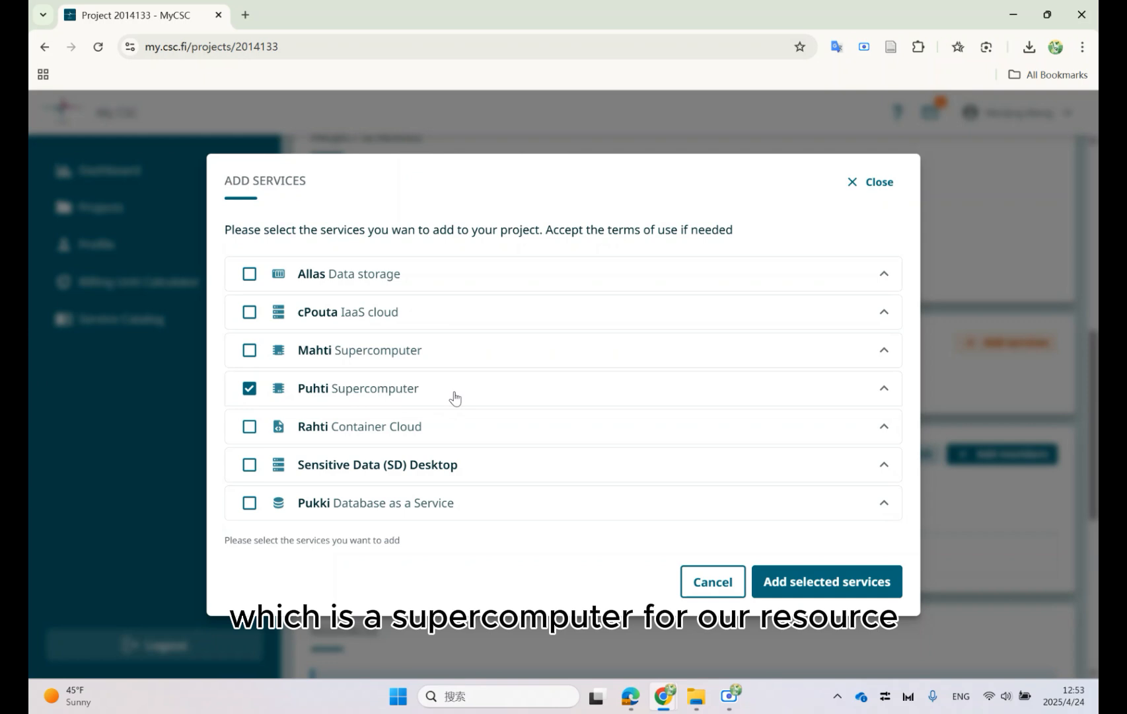
left_click(875, 592)
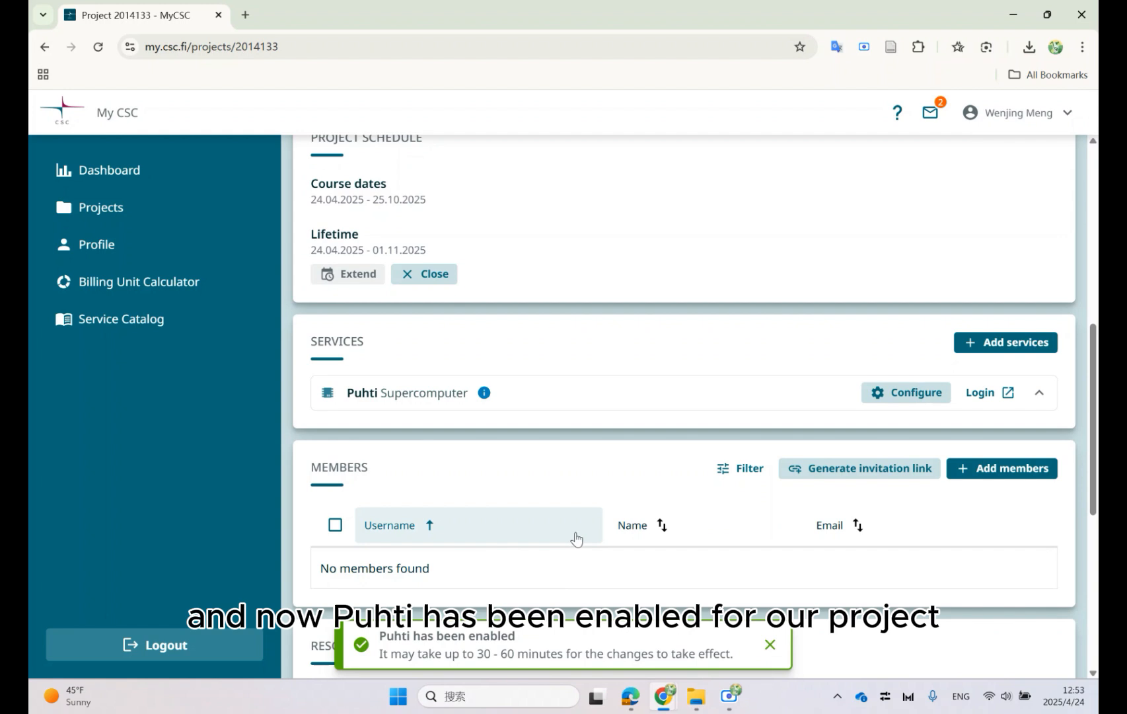
scroll(575, 538, "up", 2)
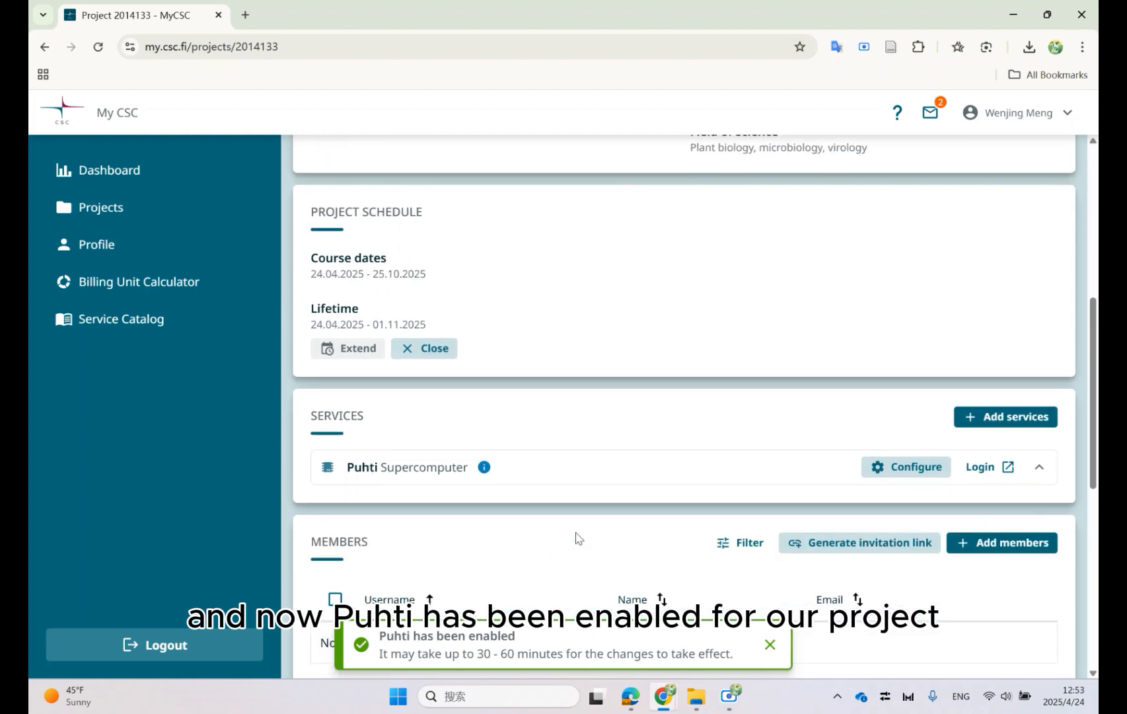
scroll(575, 539, "down", 2)
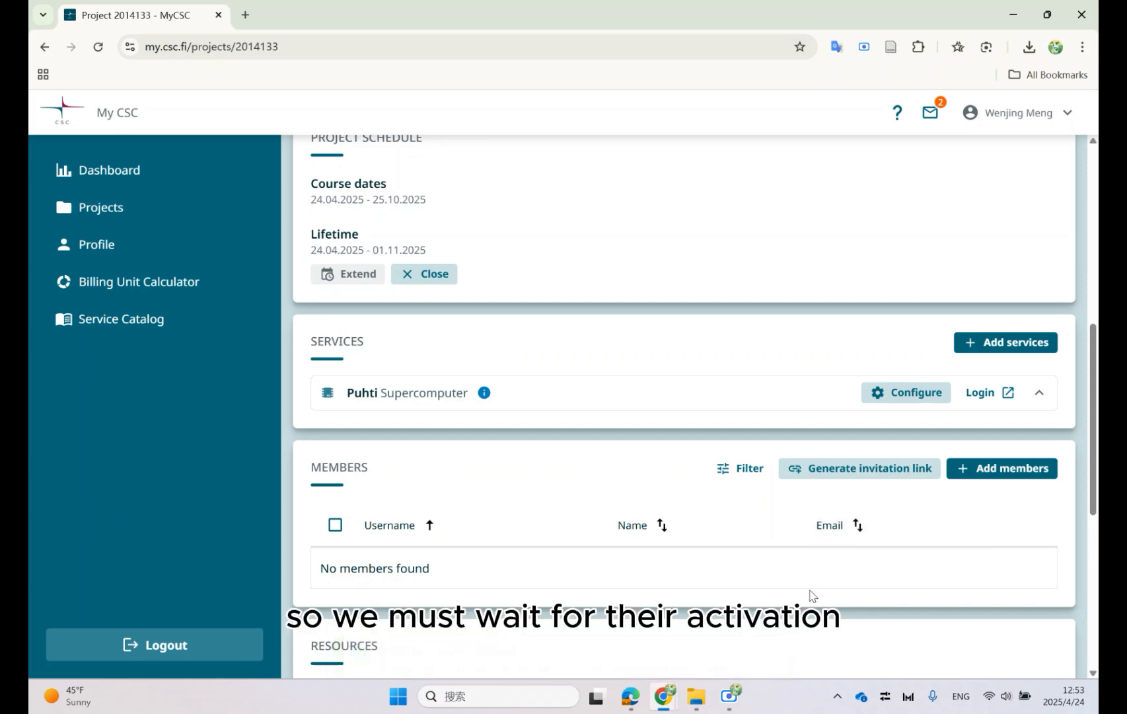
Open the Puhti web interface from the project's services and log in through Haka.
scroll(811, 597, "up", 2)
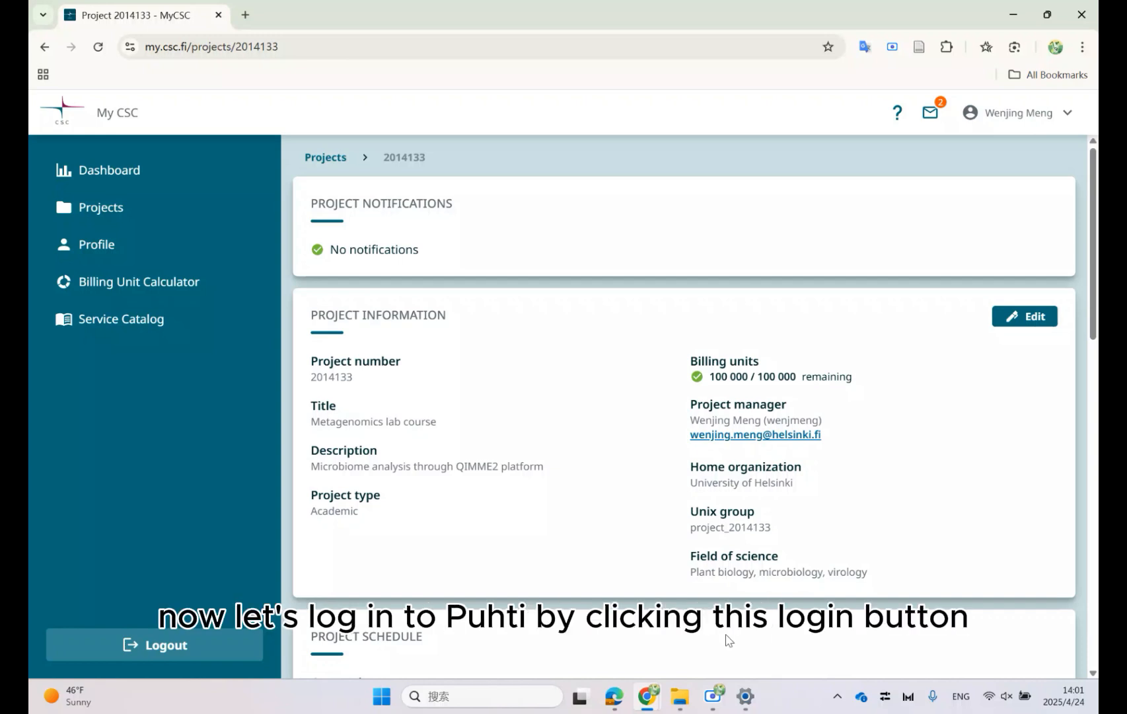
scroll(727, 639, "down", 2)
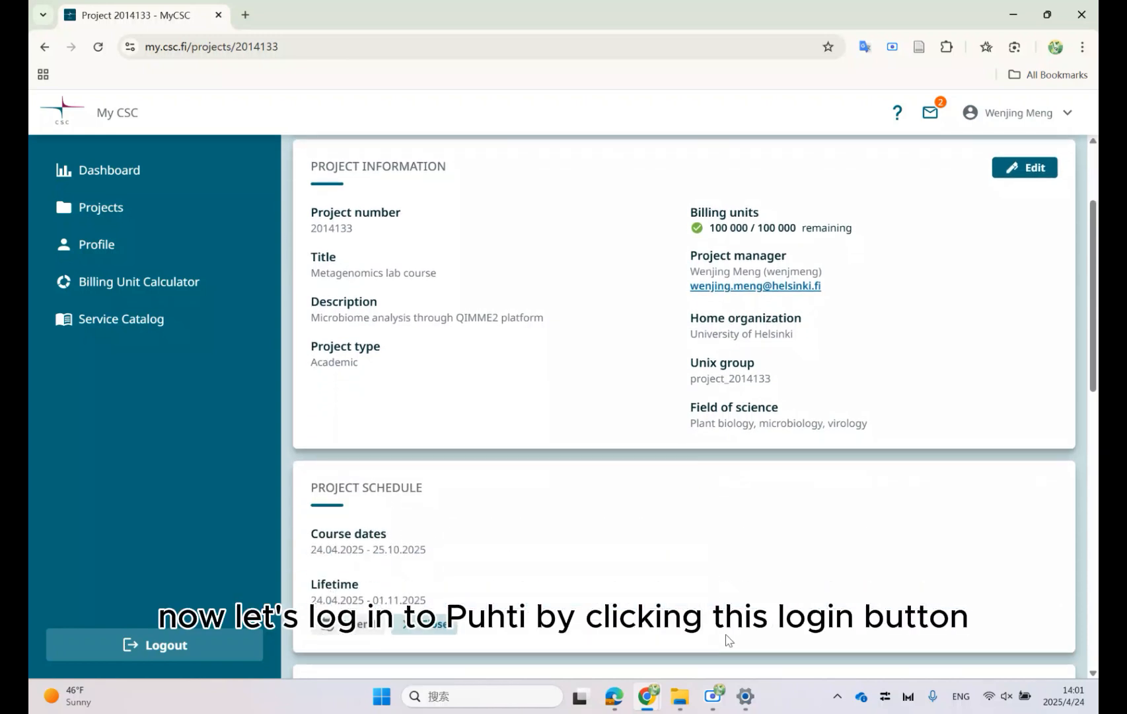
scroll(727, 639, "down", 1)
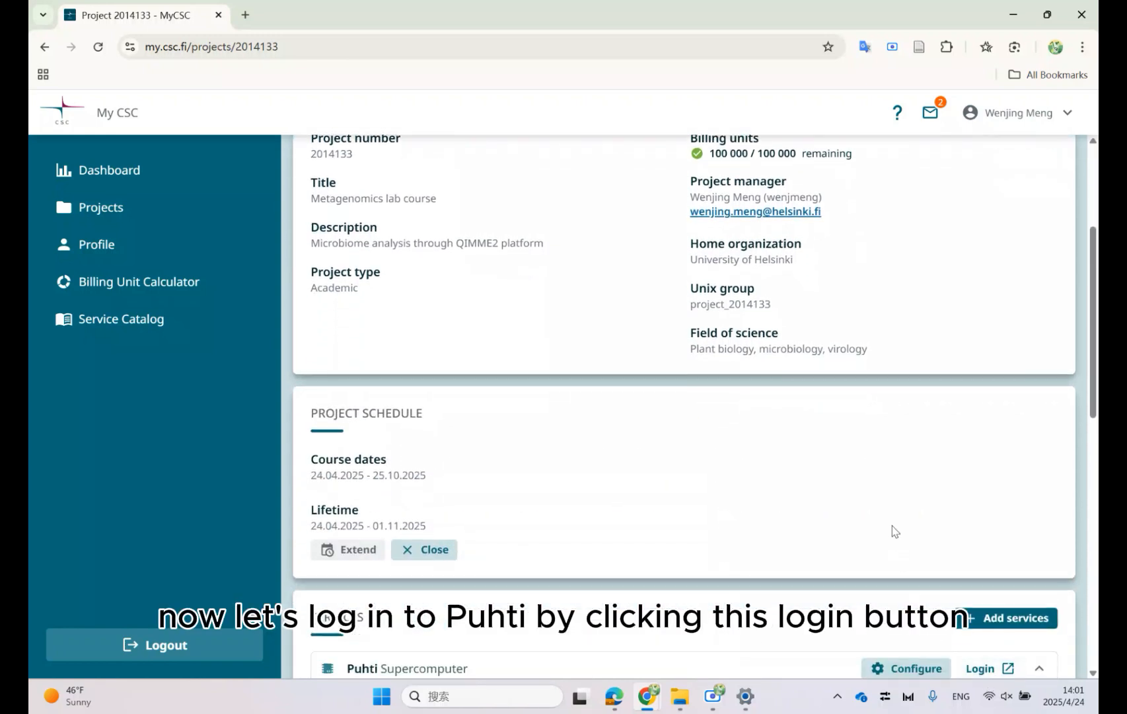
scroll(892, 529, "down", 2)
left_click(979, 520)
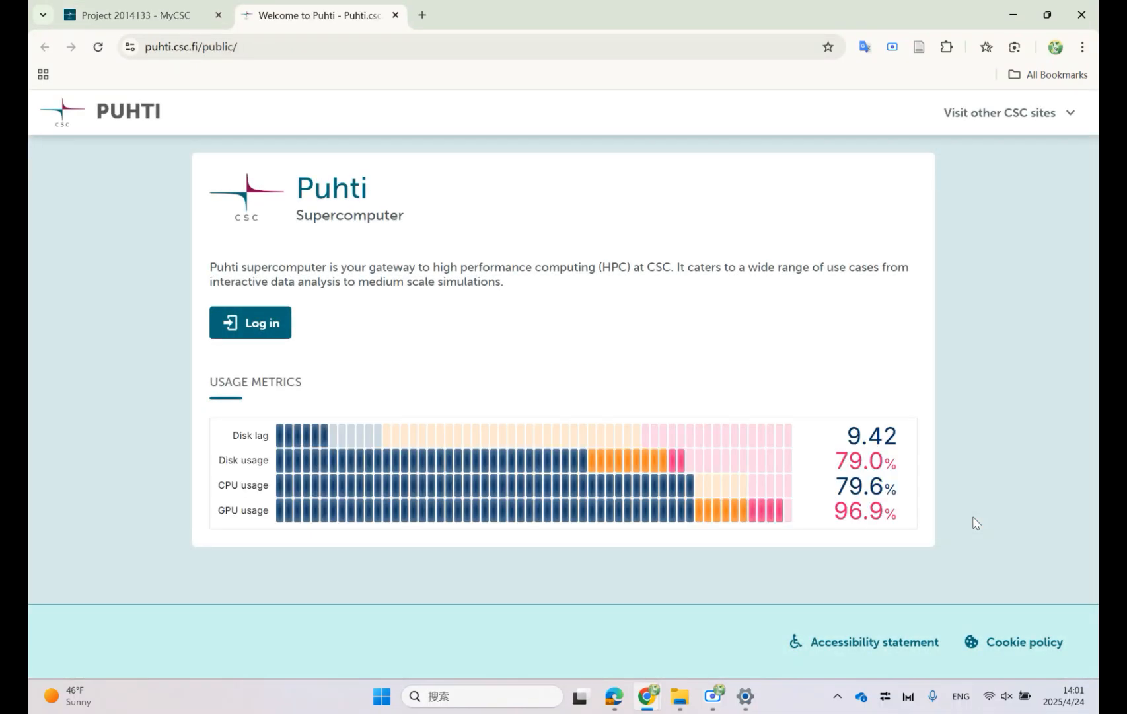
left_click(256, 327)
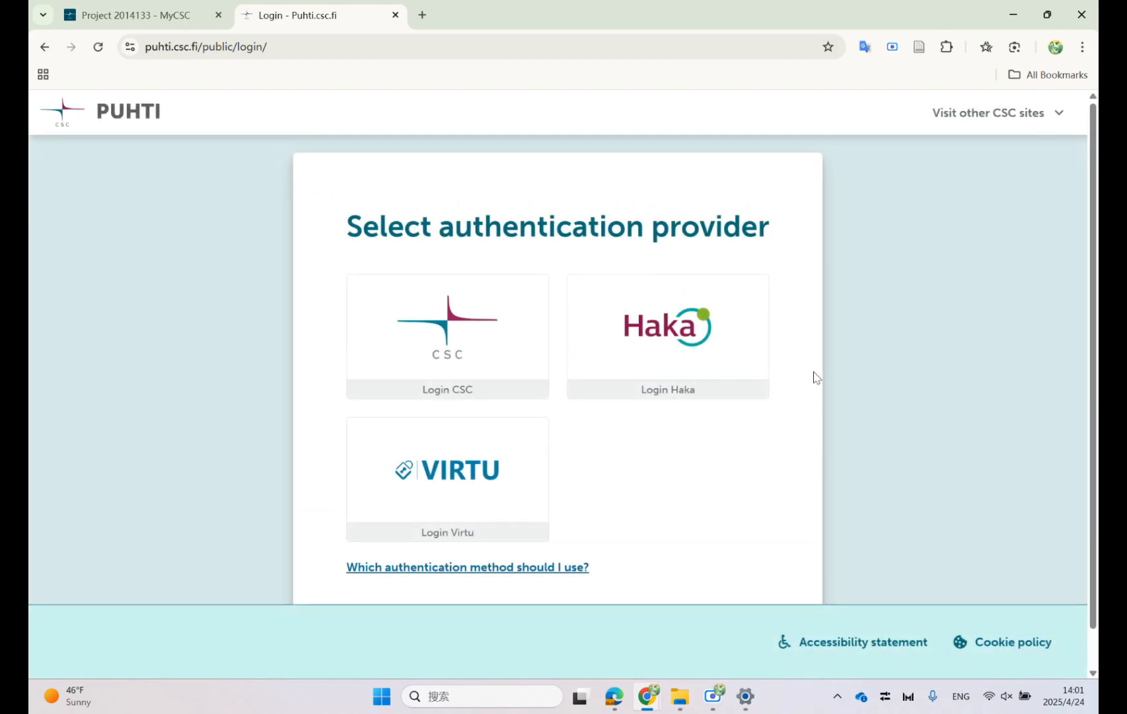
left_click(655, 359)
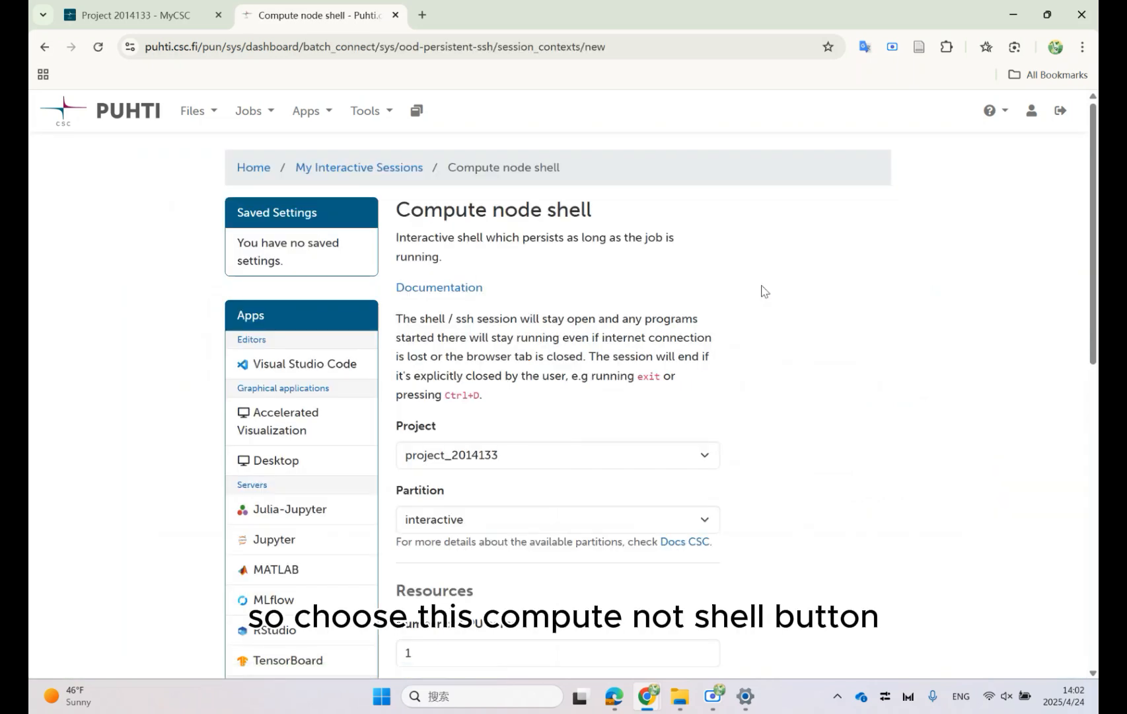
Launch a compute node shell for project_2014133 on the interactive partition with 10 GiB of local disk, keeping the other default settings.
scroll(623, 393, "down", 1)
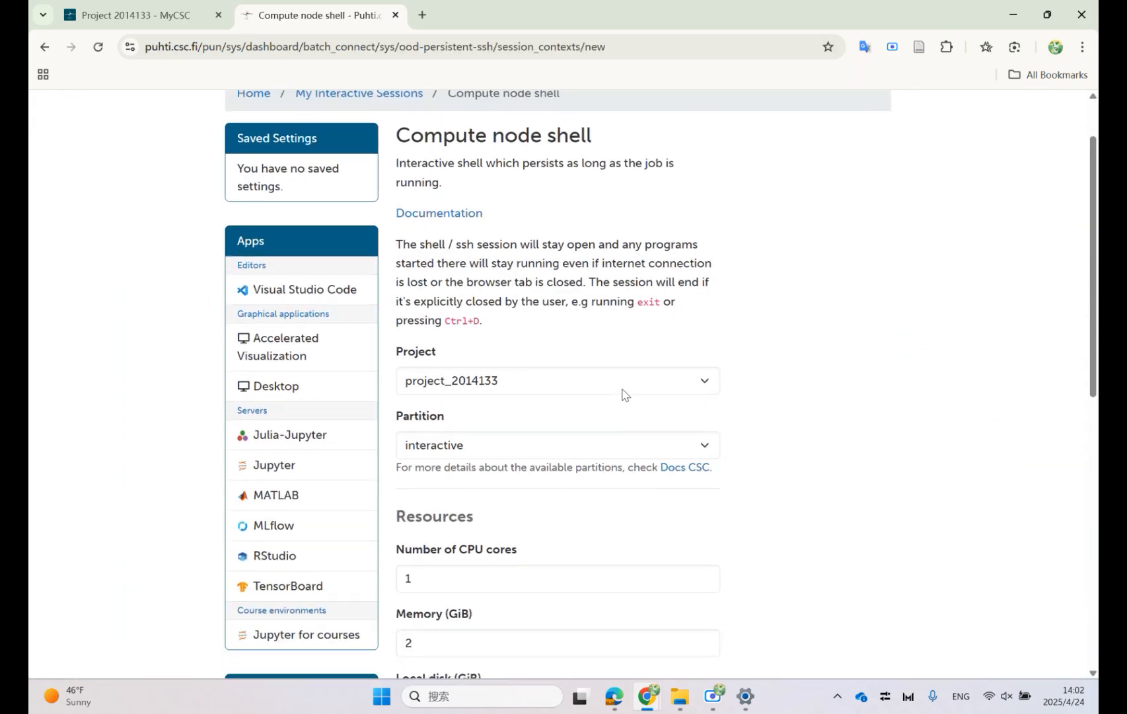
left_click(537, 384)
left_click(524, 451)
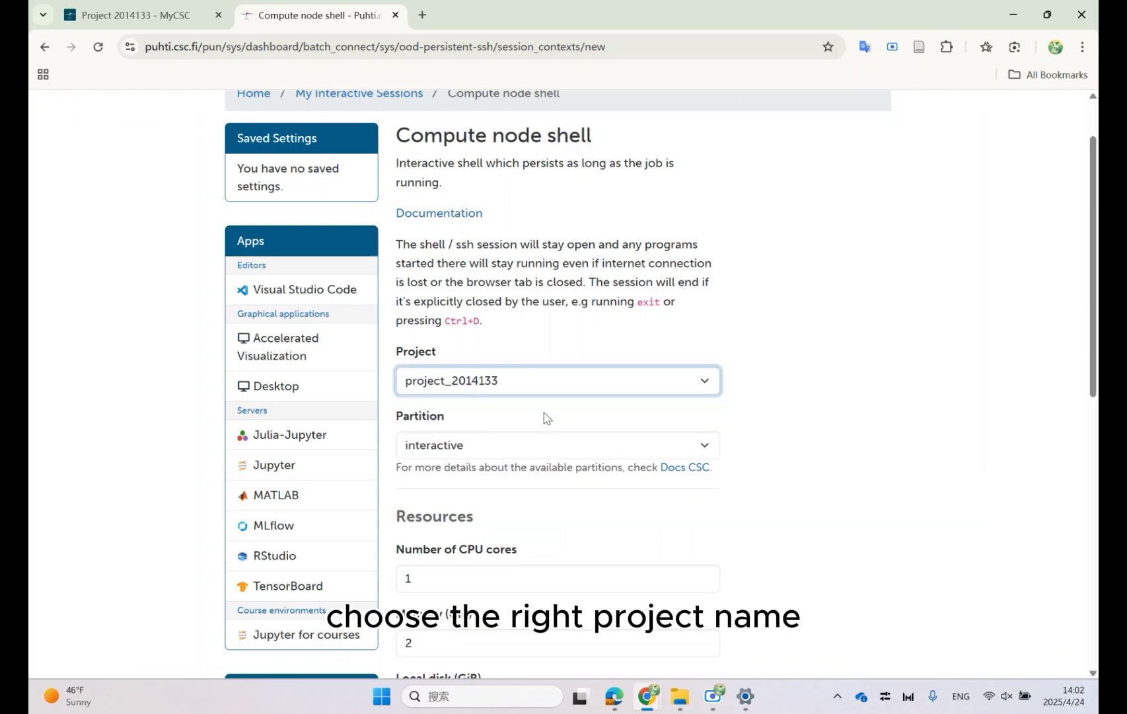
scroll(538, 418, "down", 3)
left_click(475, 485)
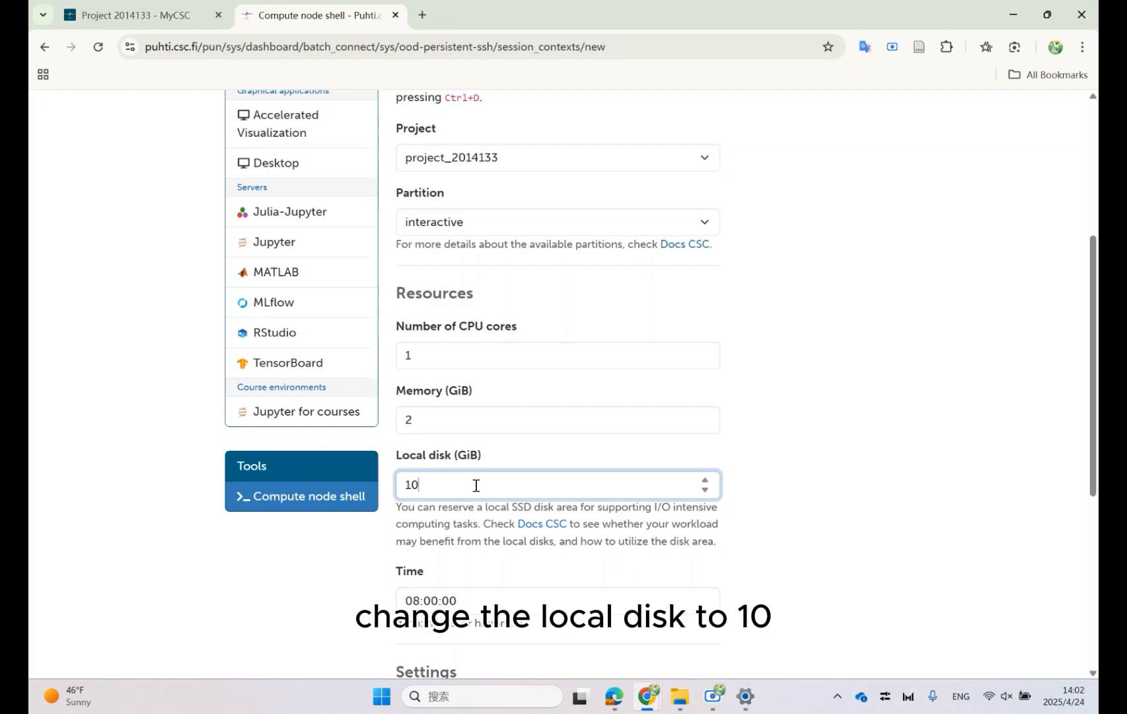
scroll(476, 485, "down", 3)
scroll(529, 360, "up", 4)
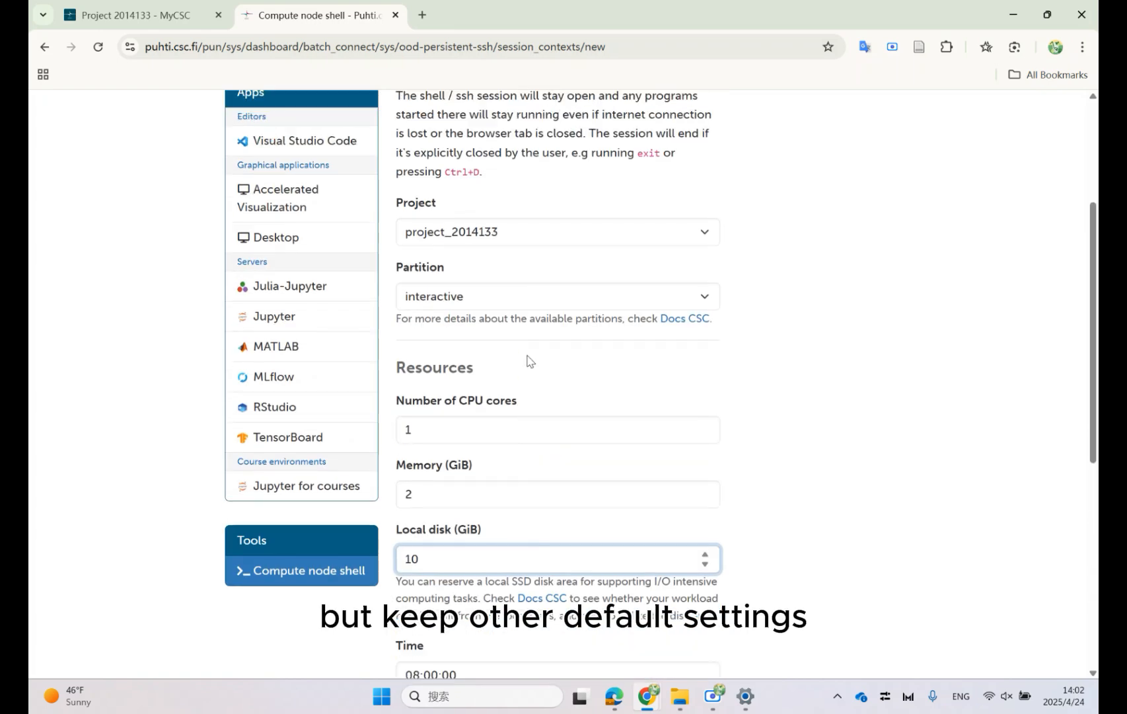
scroll(526, 359, "down", 5)
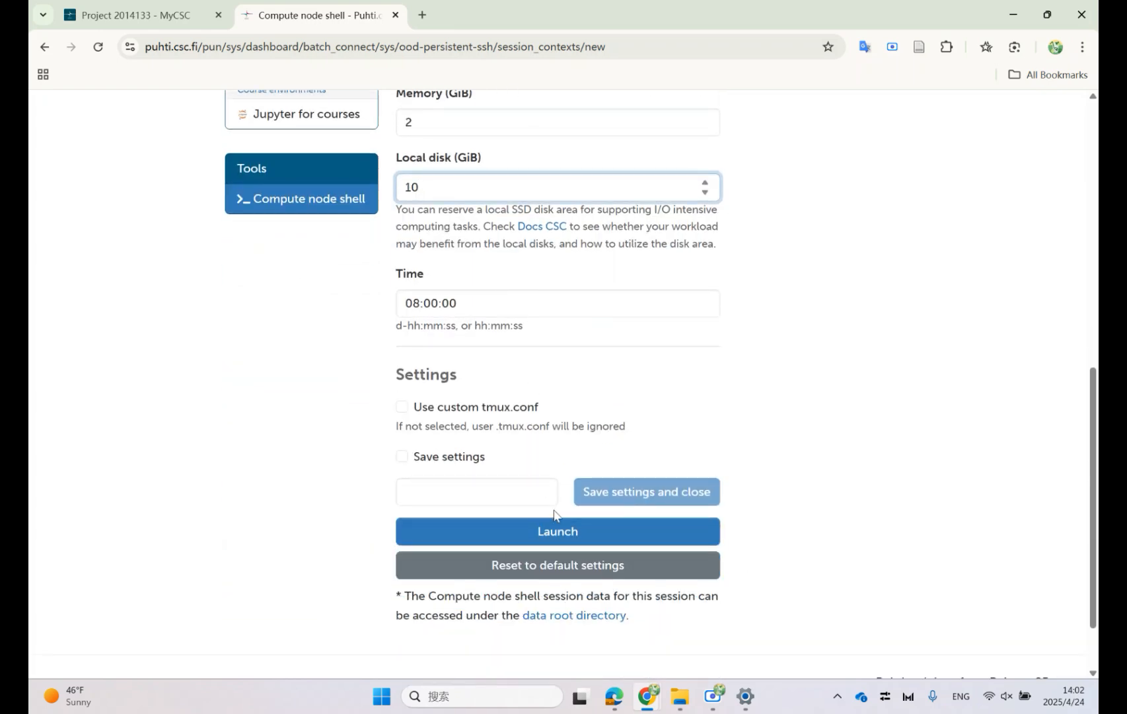
left_click(570, 532)
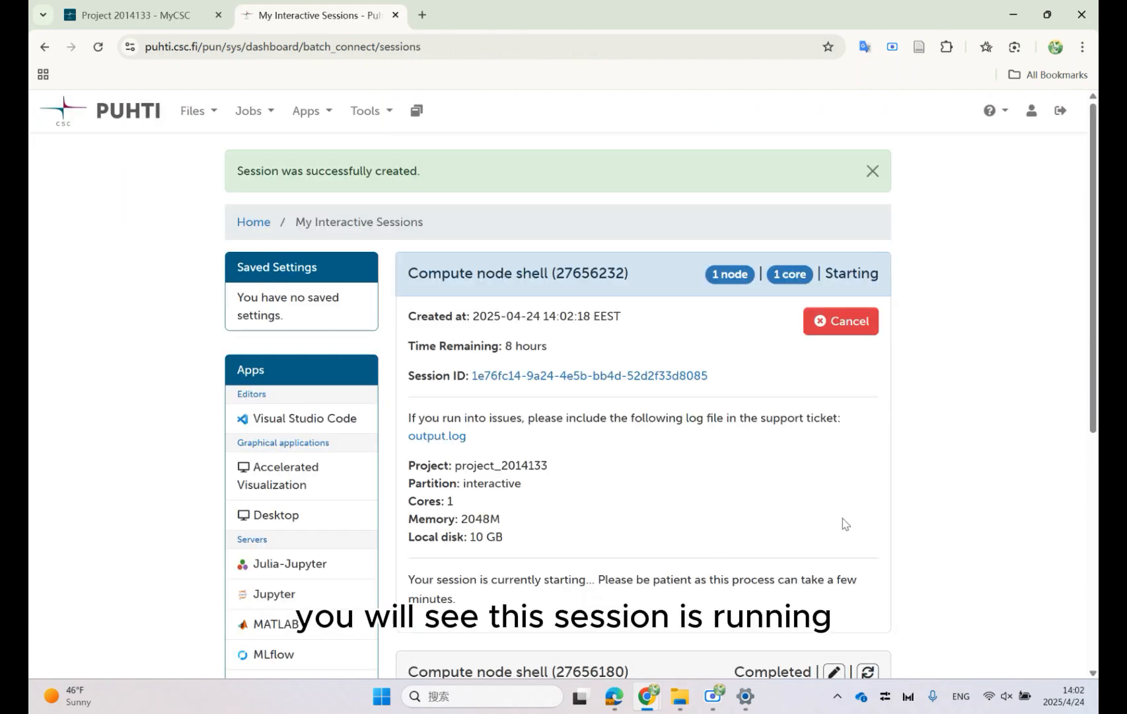
Connect to the compute node shell's SSH session to check the working environment, and close the shell.
scroll(791, 436, "down", 2)
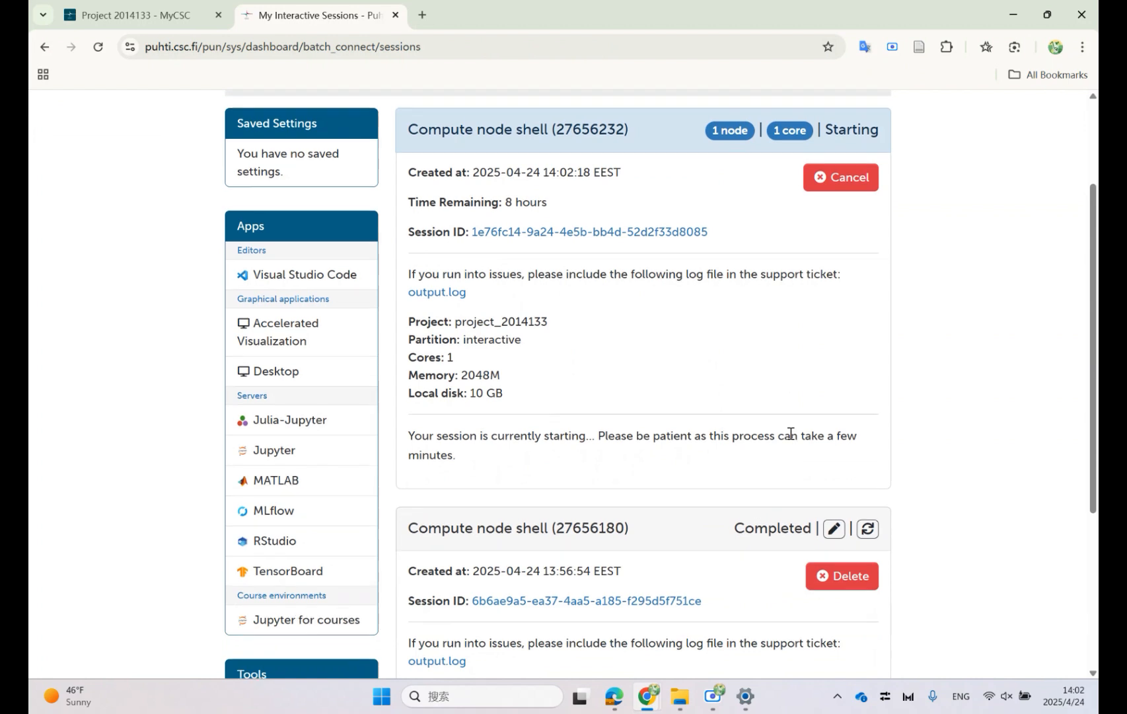
scroll(790, 433, "up", 2)
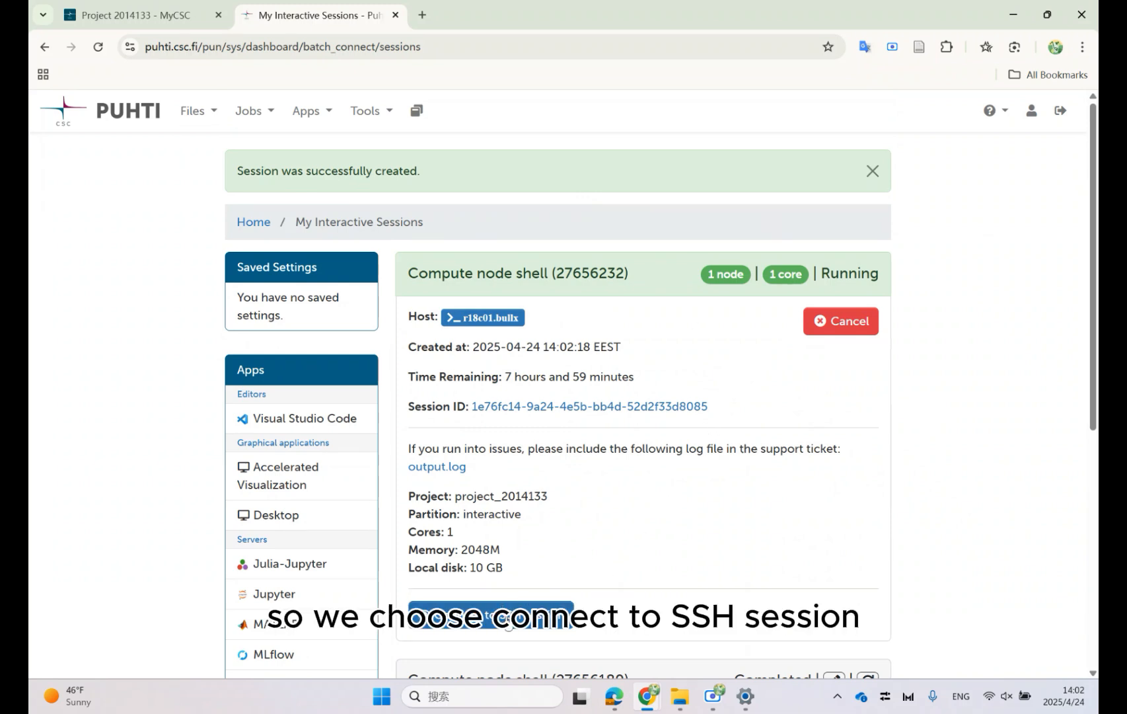
left_click(544, 621)
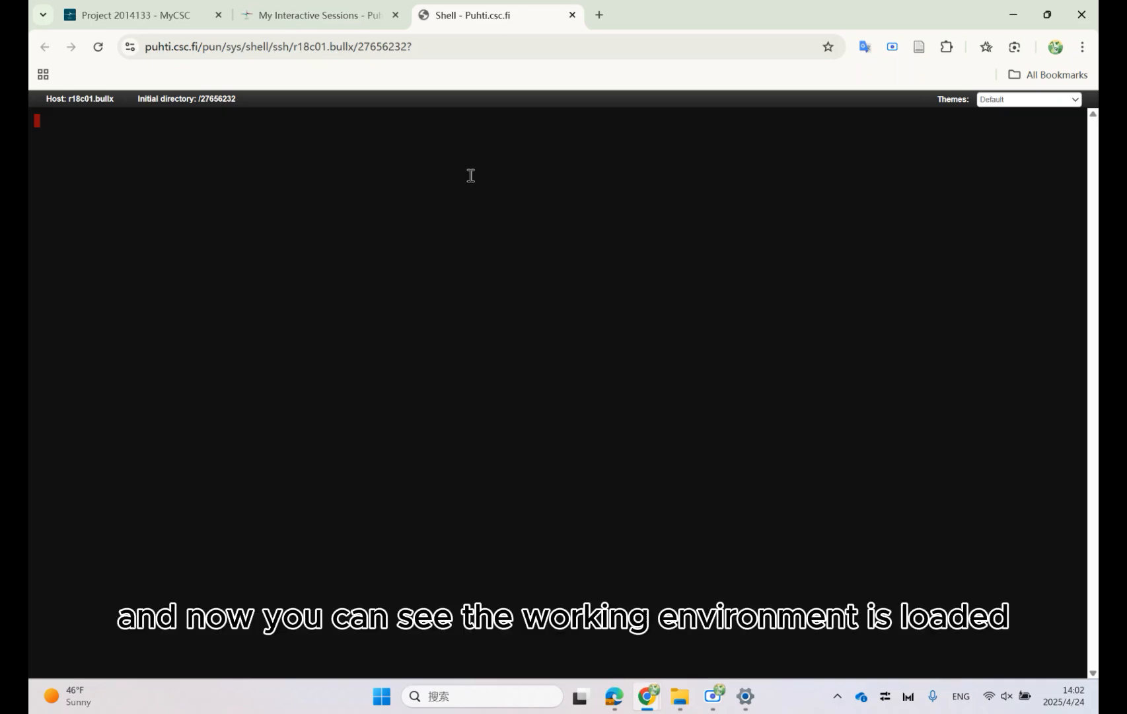
left_click(572, 15)
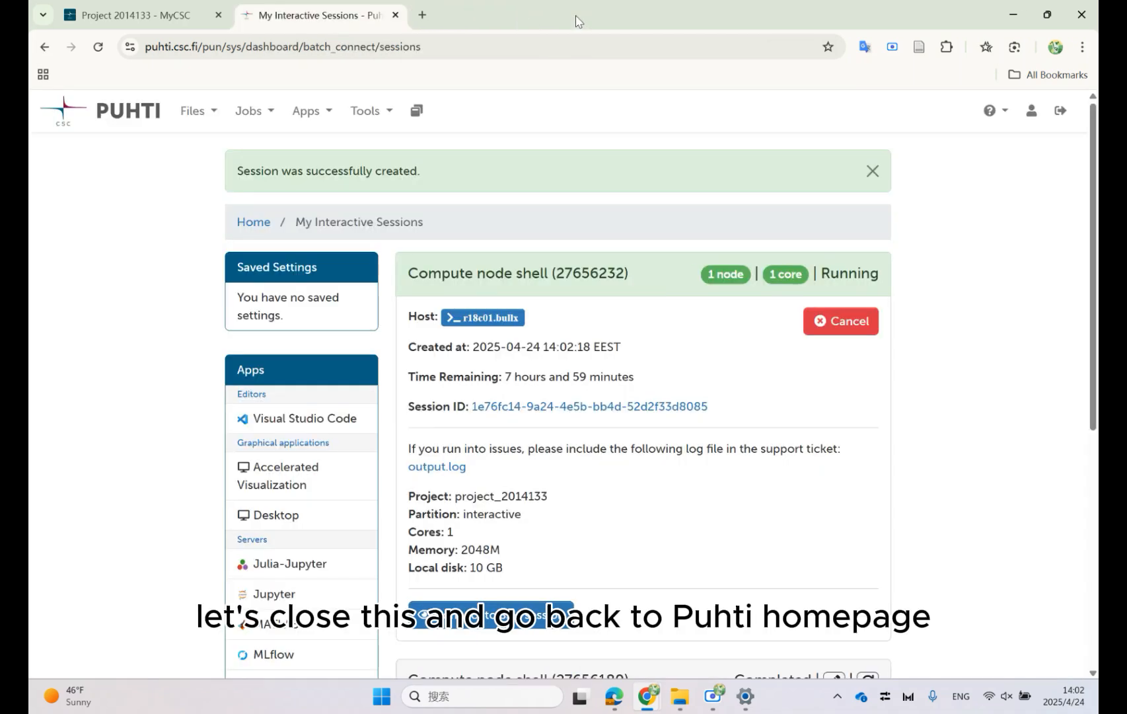
Upload Op_config.txt, Op_metadata.txt and the four OSoil fastq.gz files to the Puhti home directory.
left_click(139, 119)
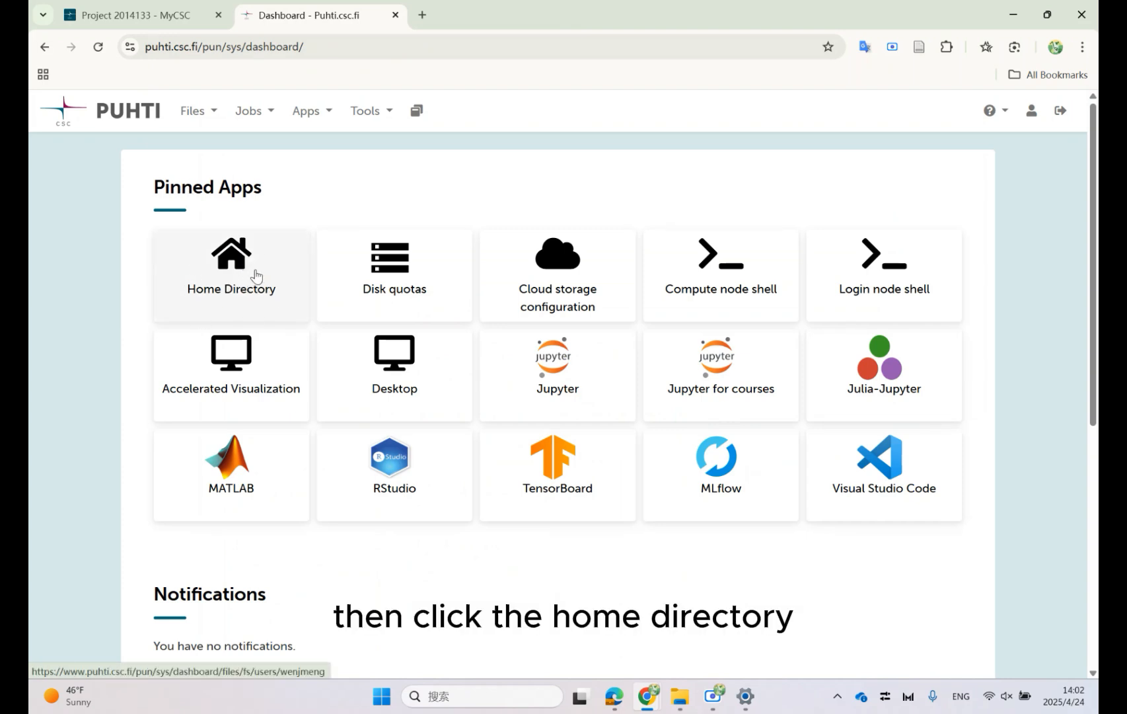
left_click(257, 275)
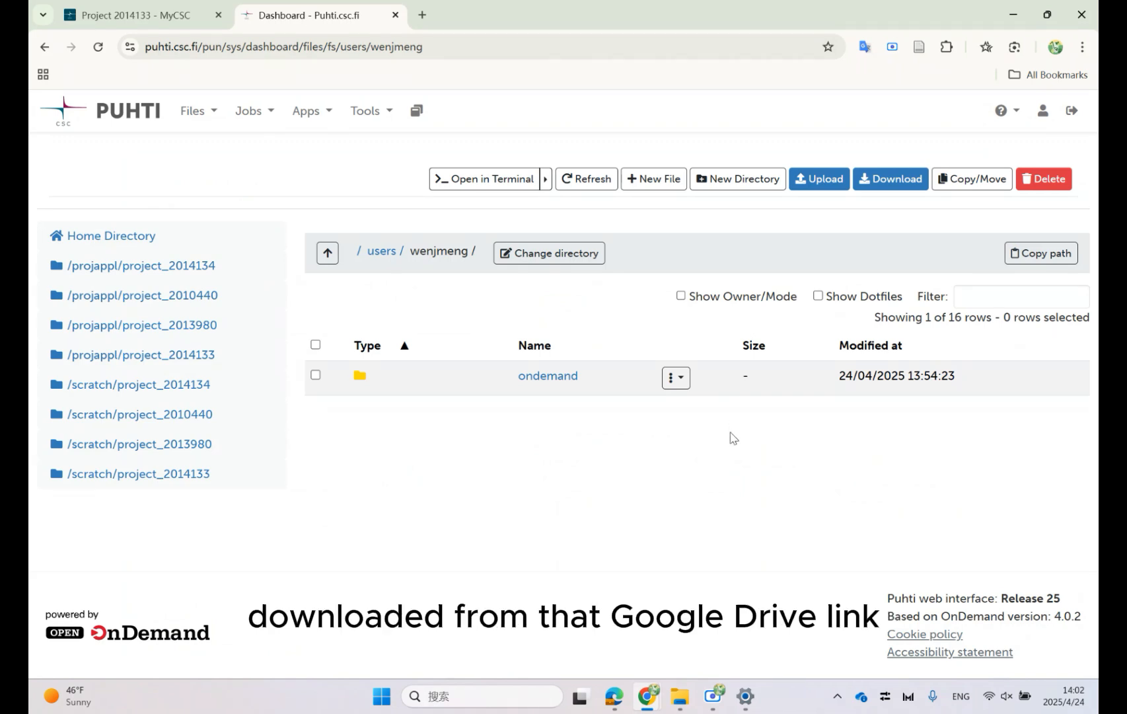
left_click(824, 182)
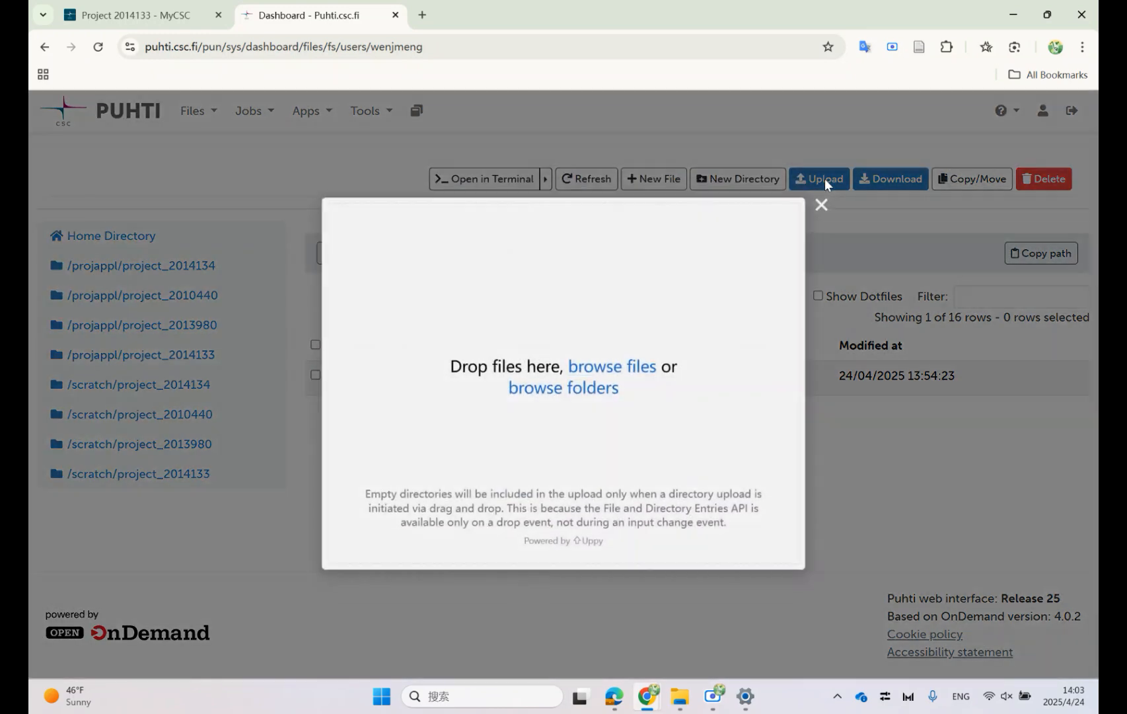
left_click(632, 366)
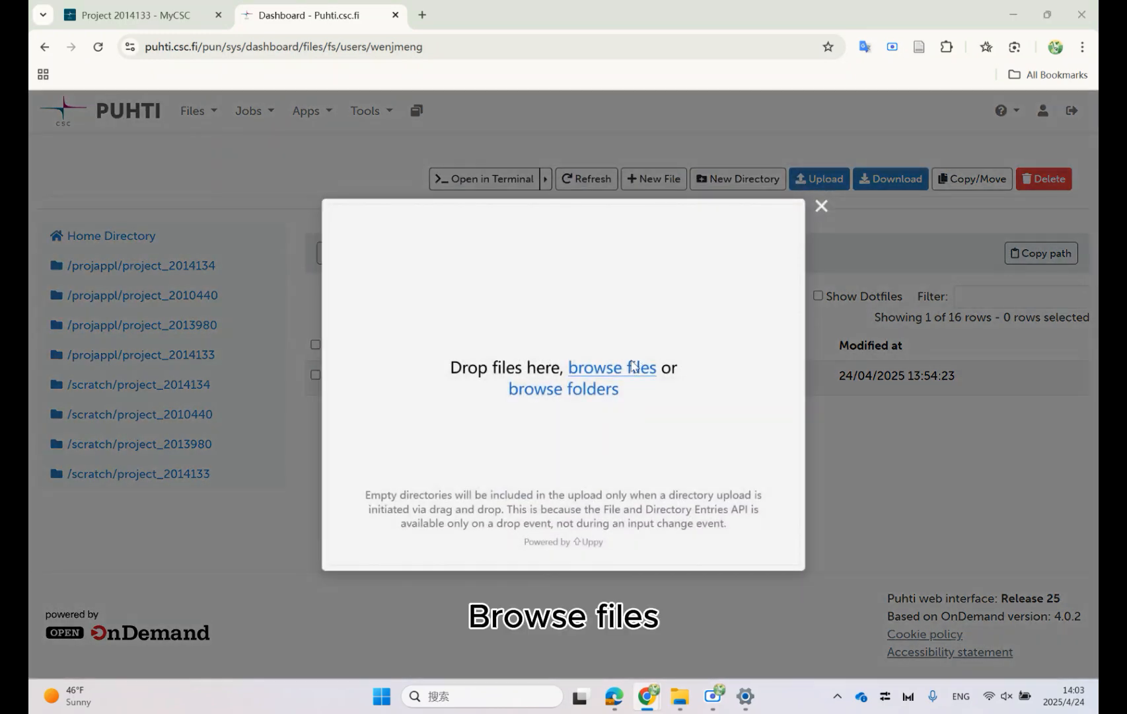
left_click(542, 292)
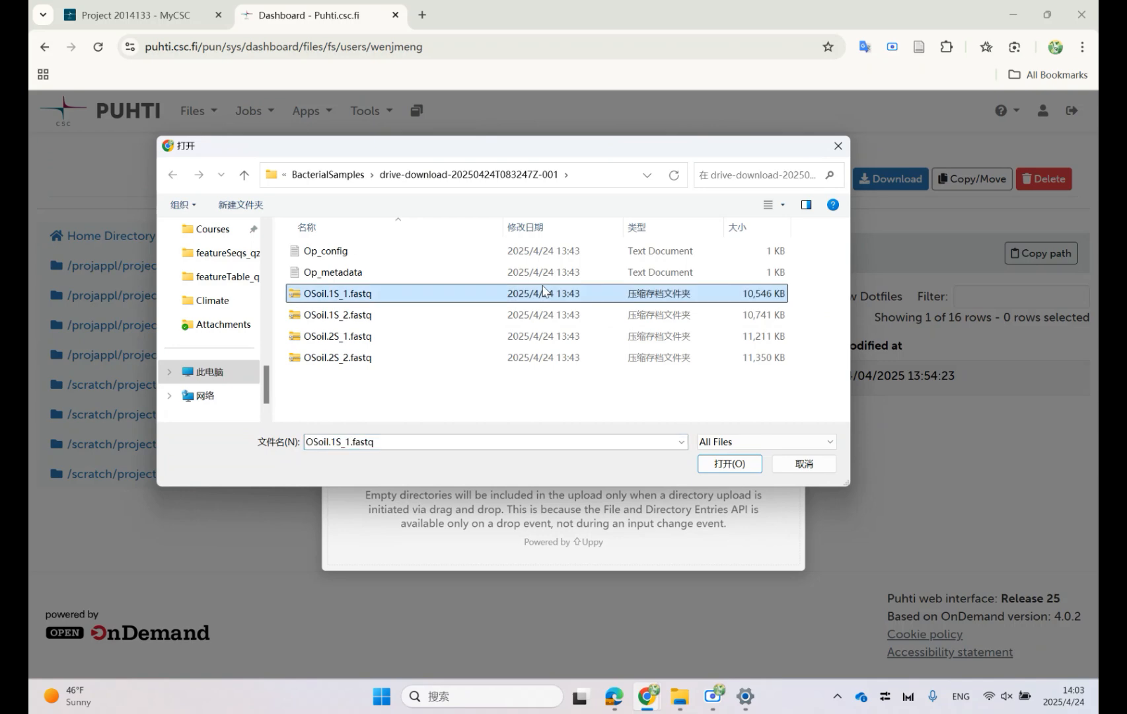
key("ctrl+a")
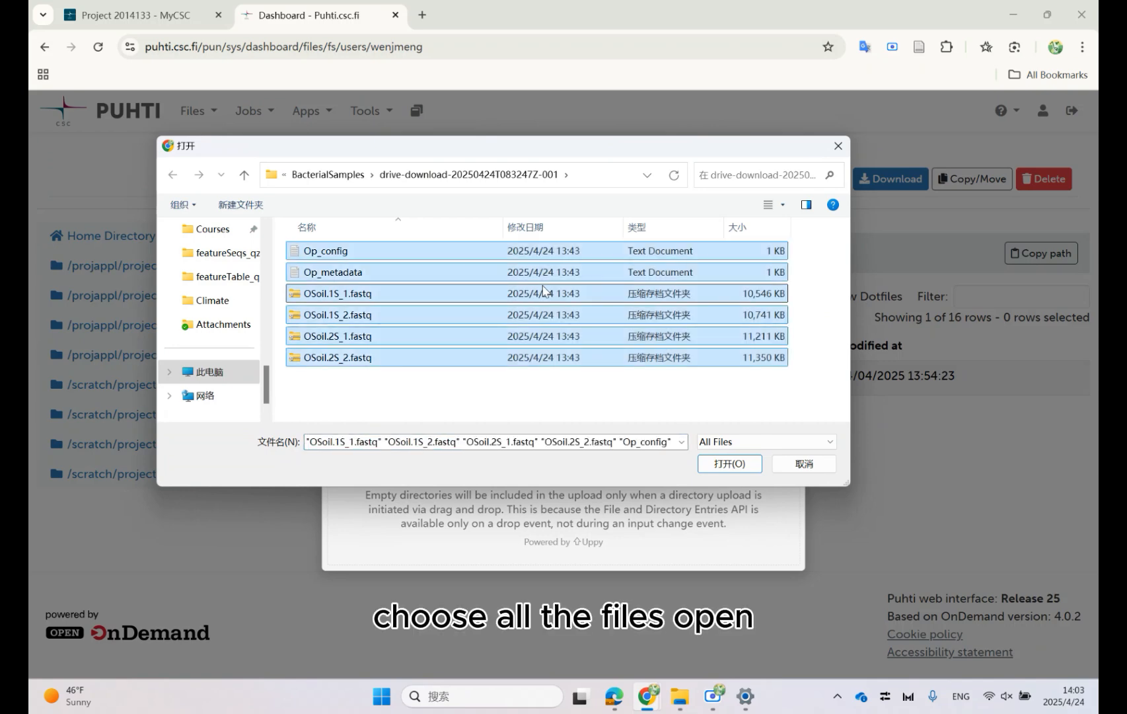
left_click(729, 465)
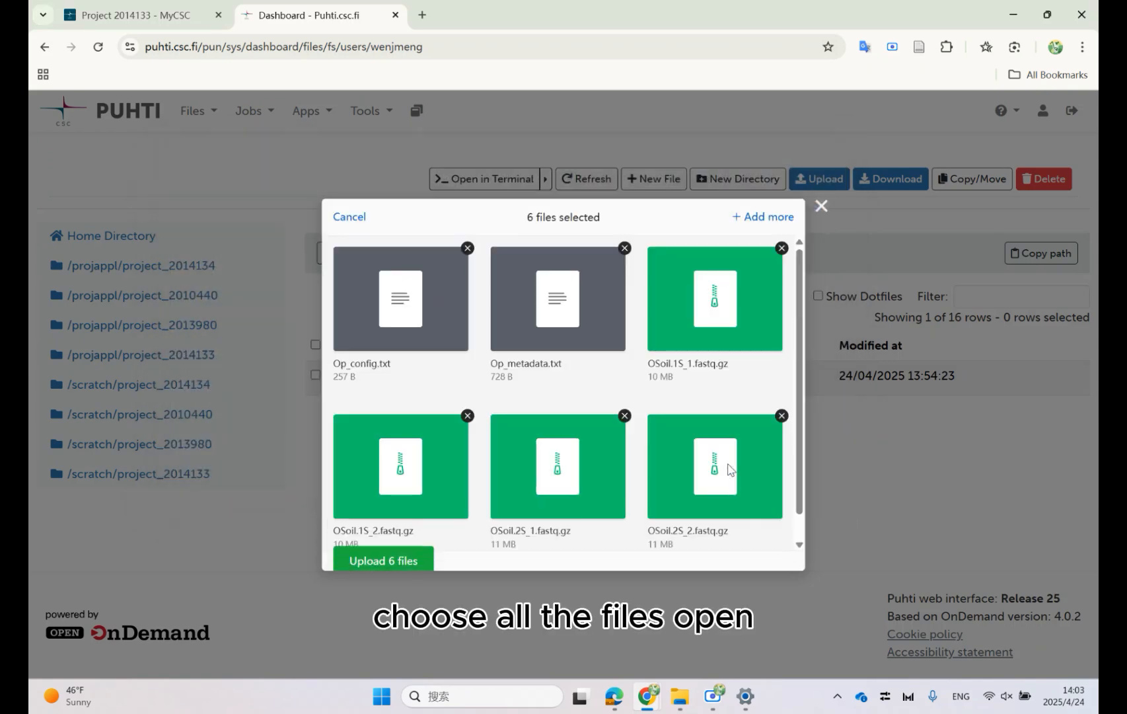
left_click(384, 554)
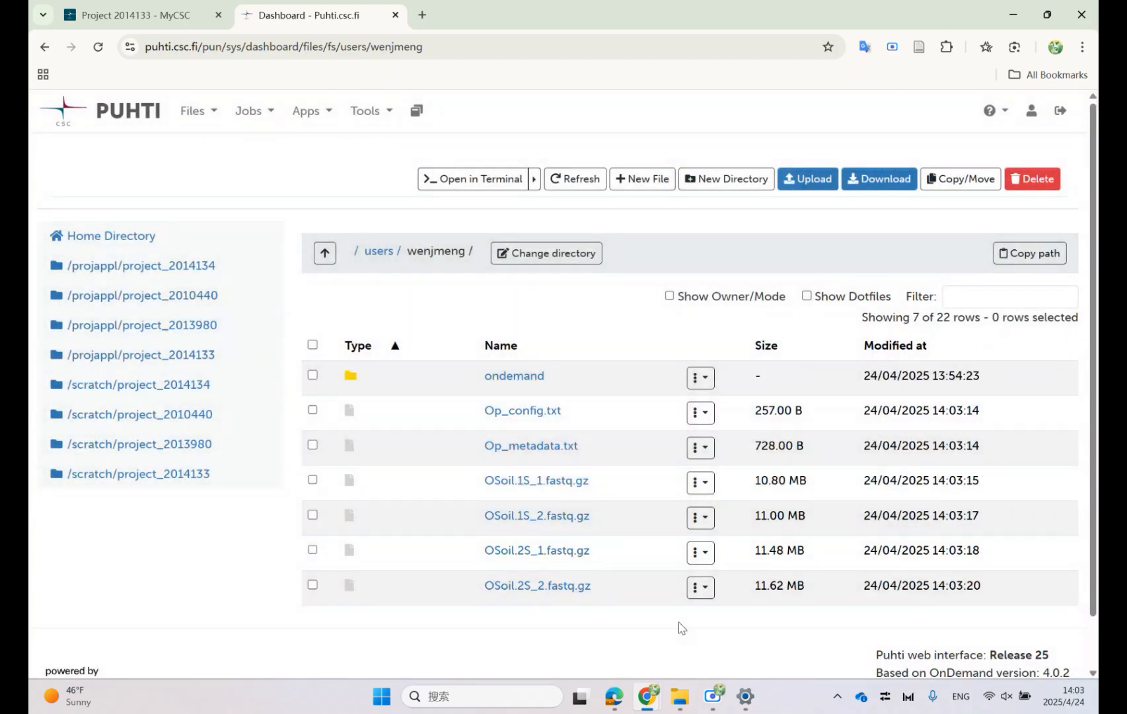
scroll(680, 622, "down", 1)
scroll(679, 622, "up", 1)
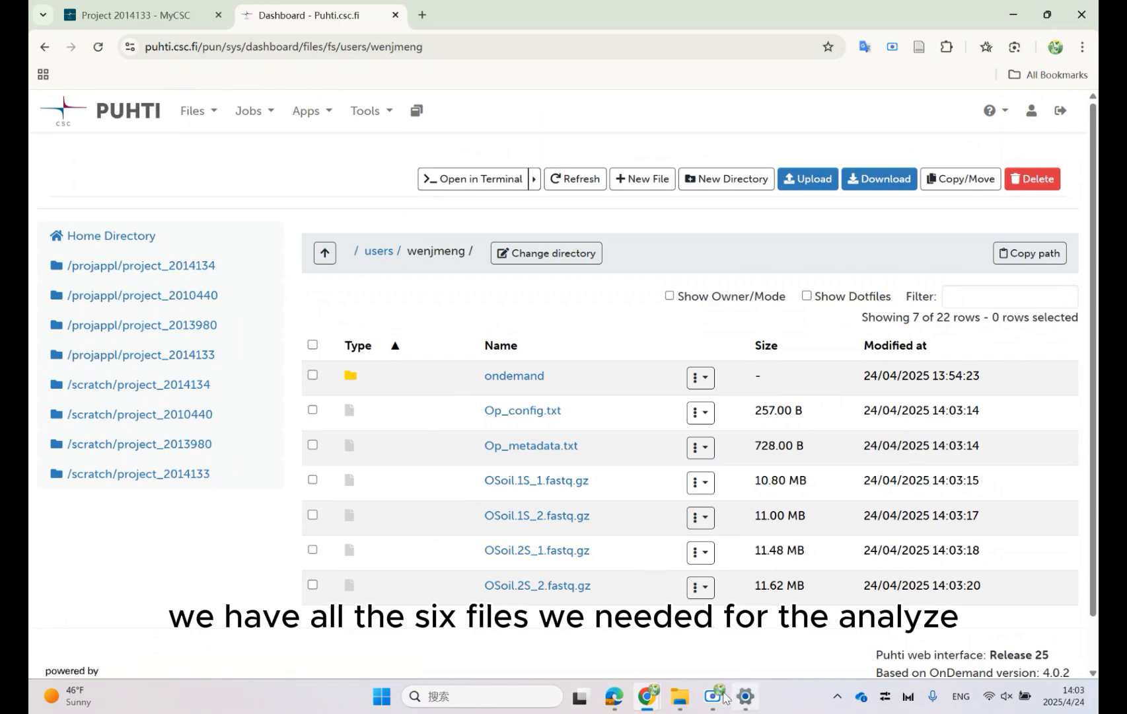
Open the local Op_config.txt from the drive-download-20250424T083247Z-001 folder and place it beside the Puhti home directory listing.
mouse_move(713, 698)
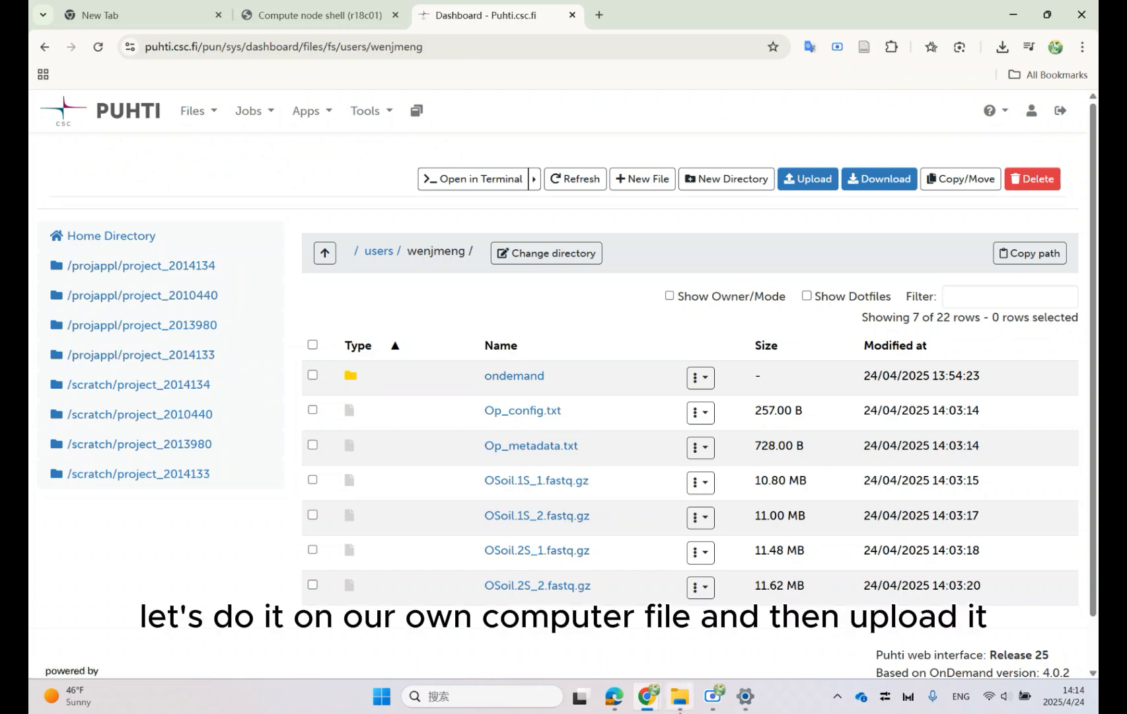
left_click(680, 706)
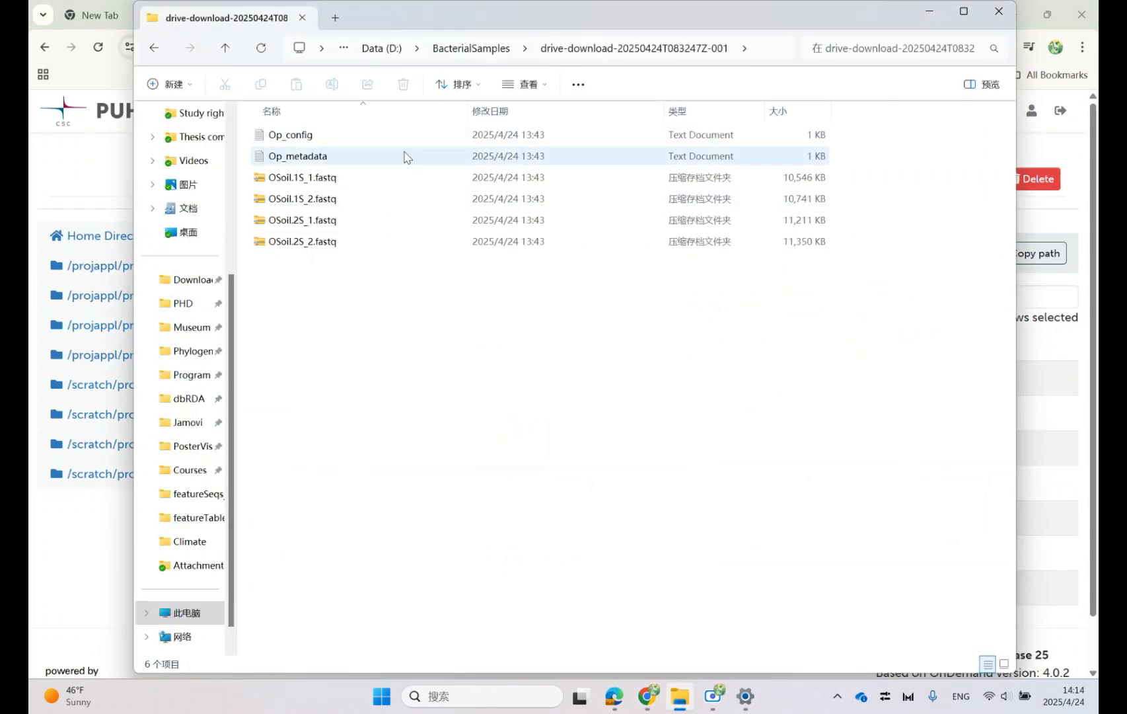
left_click(410, 139)
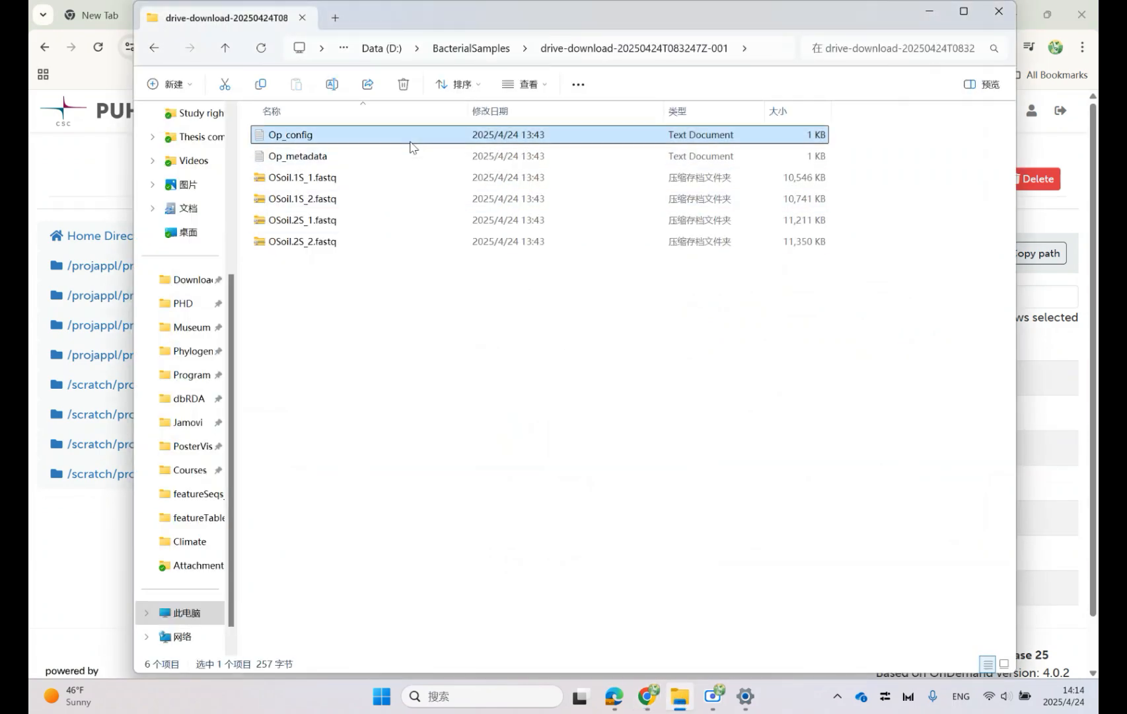
double_click(411, 138)
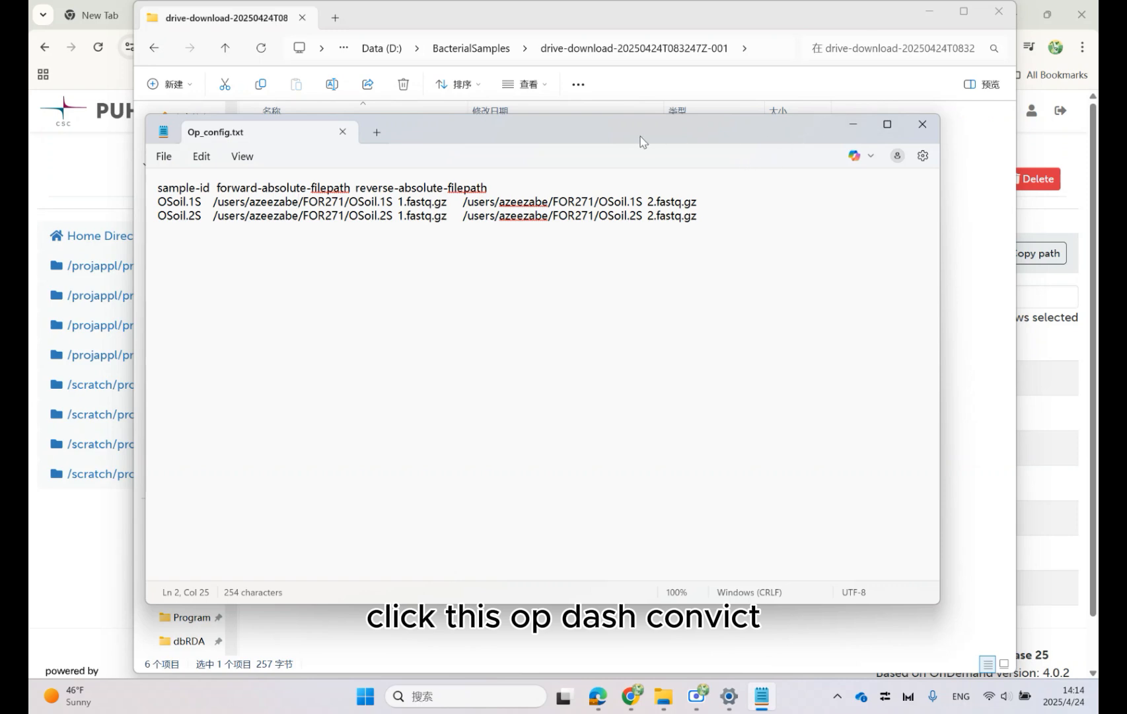
left_click_drag(640, 132, 734, 178)
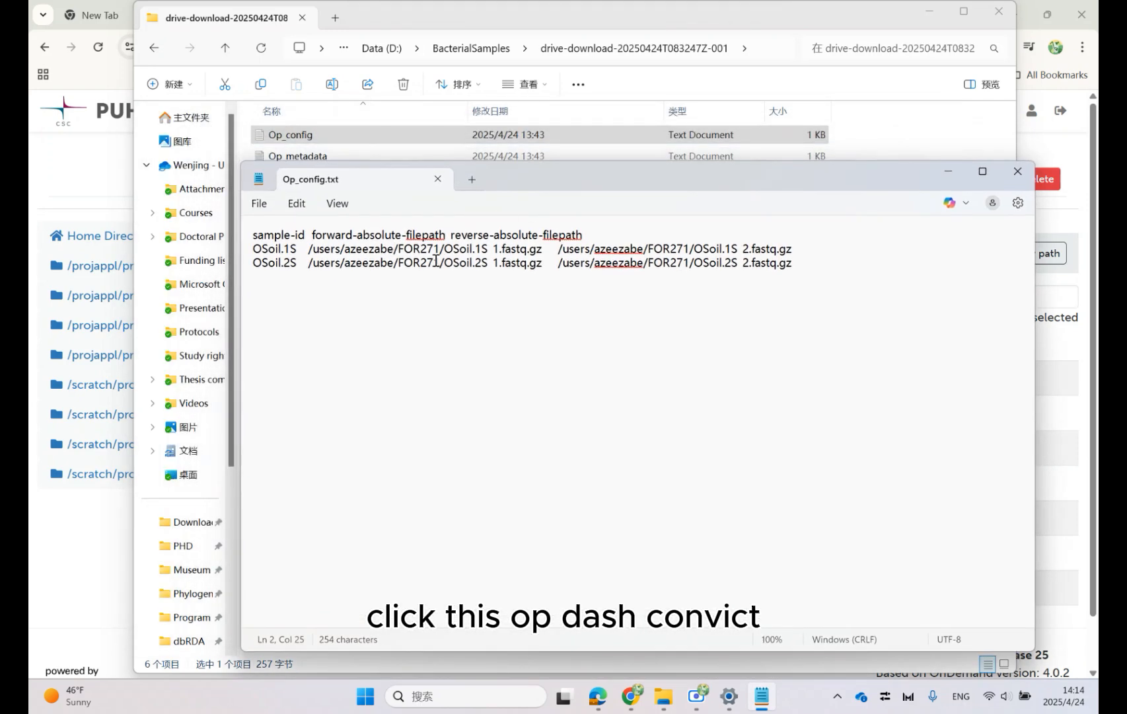
left_click_drag(579, 178, 597, 214)
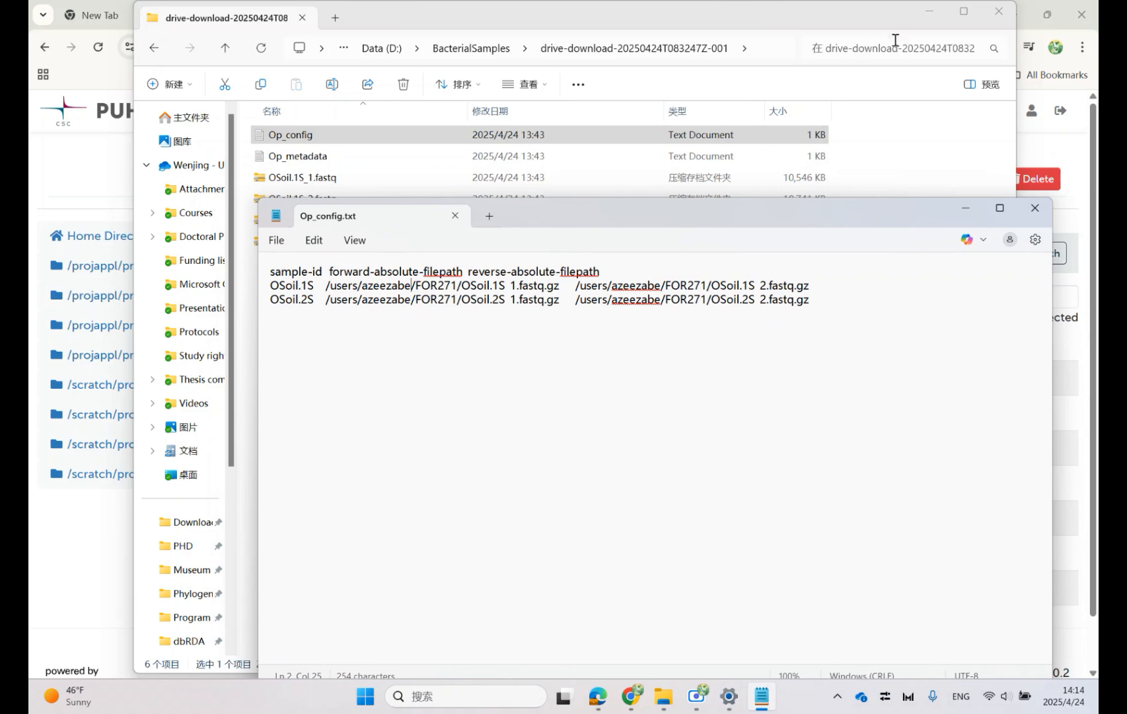
left_click(930, 12)
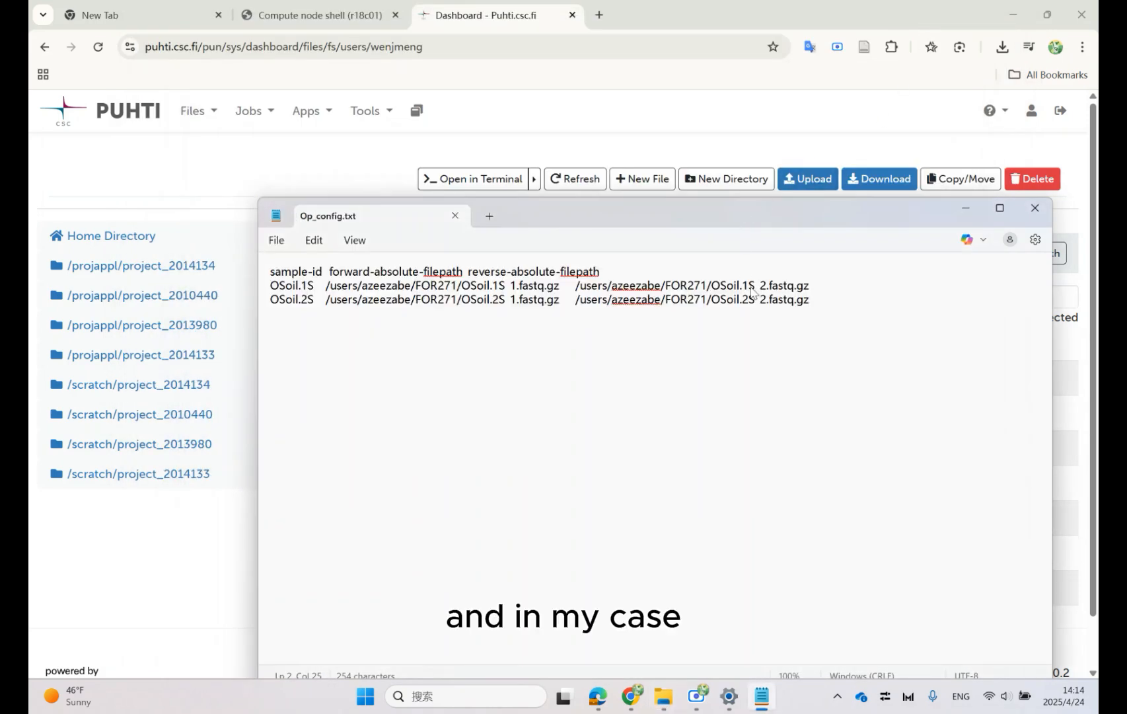
left_click_drag(742, 213, 723, 453)
scroll(692, 308, "down", 1)
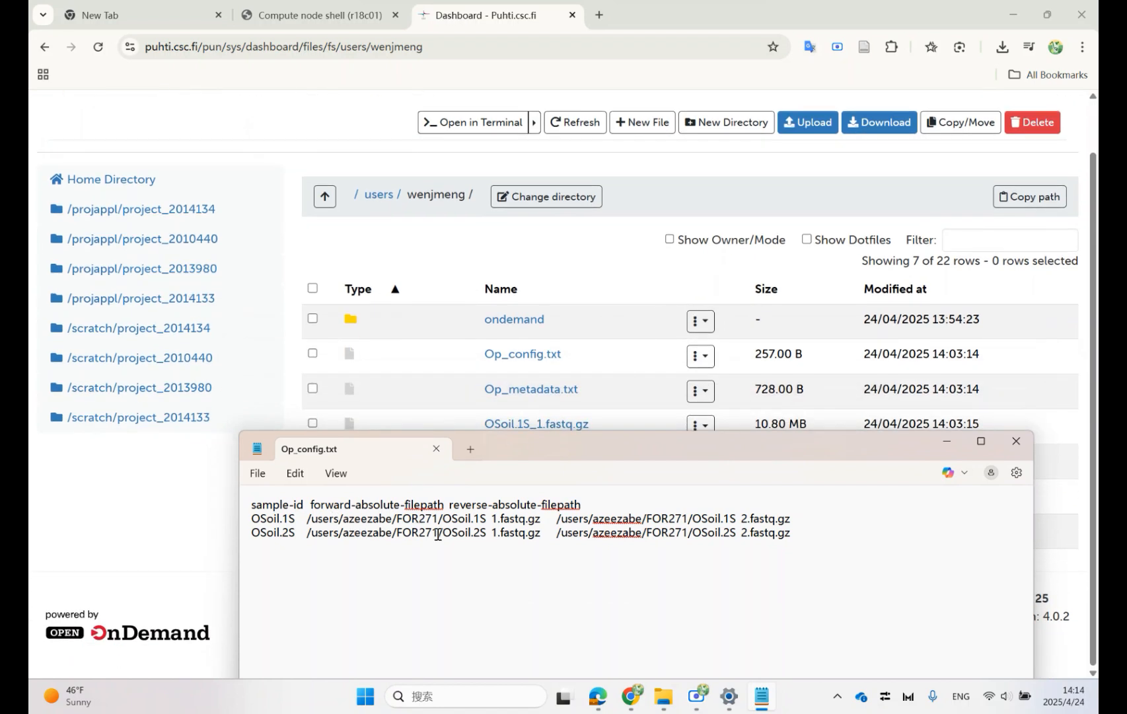
Replace the username in the OSoil.1S forward file path with the own Puhti username.
key("BackSpace")
key("BackSpace")
key("BackSpace")
key("BackSpace")
key("BackSpace")
key("BackSpace")
key("BackSpace")
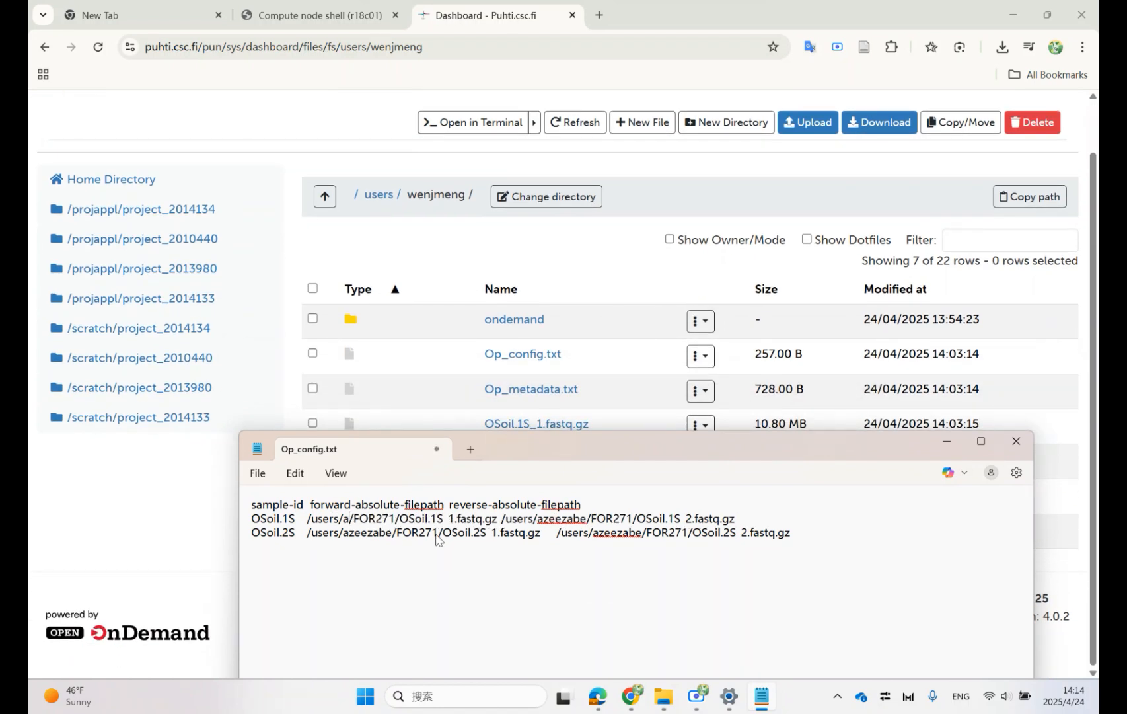
key("BackSpace")
type("wenjmen")
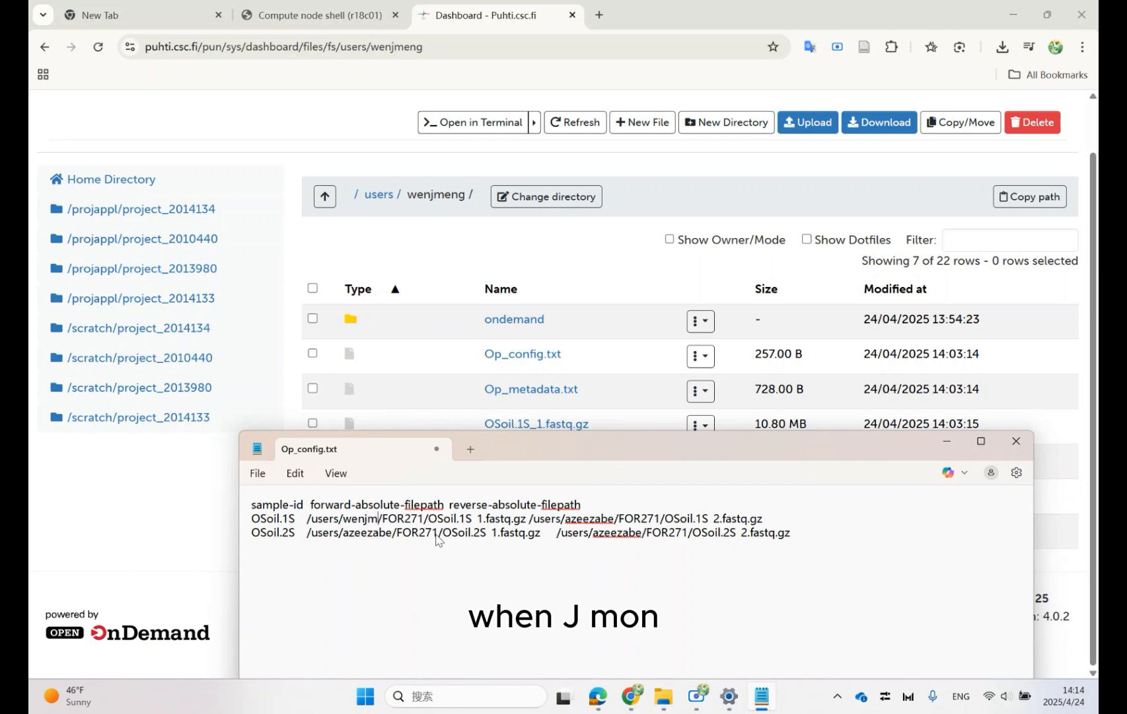
type("g")
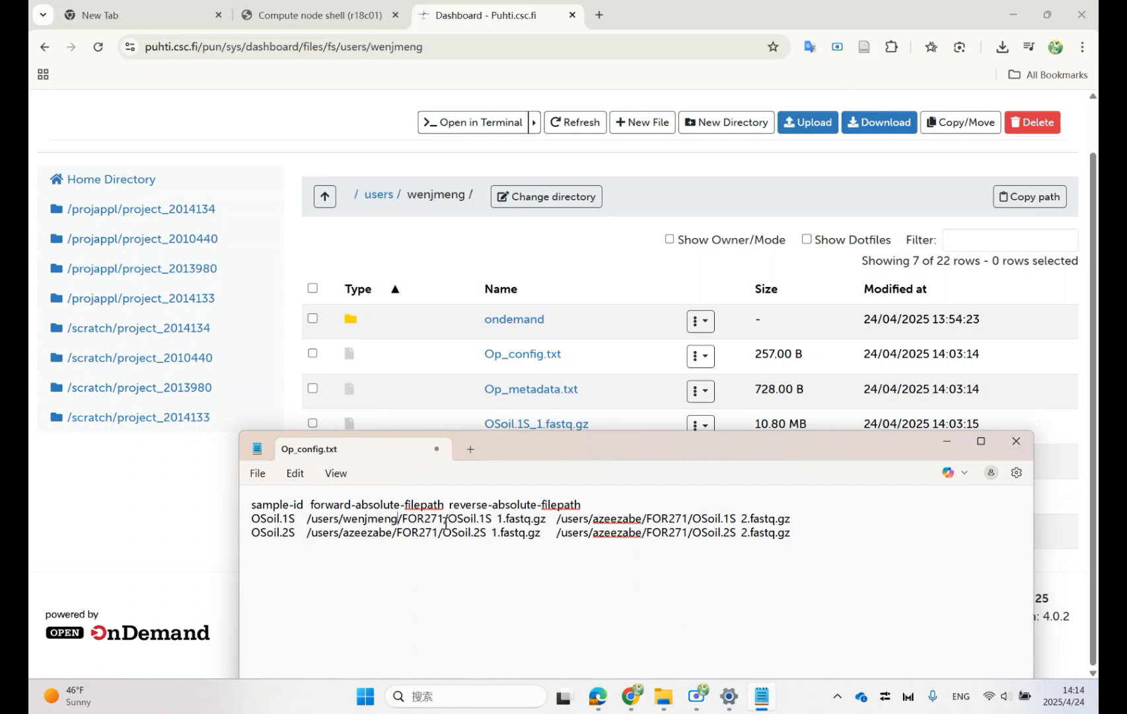
Remove the FOR271 folder from the OSoil.1S forward file path.
left_click(448, 521)
key("BackSpace")
key("BackSpace")
key("BackSpace")
key("BackSpace")
key("BackSpace")
key("BackSpace")
key("BackSpace")
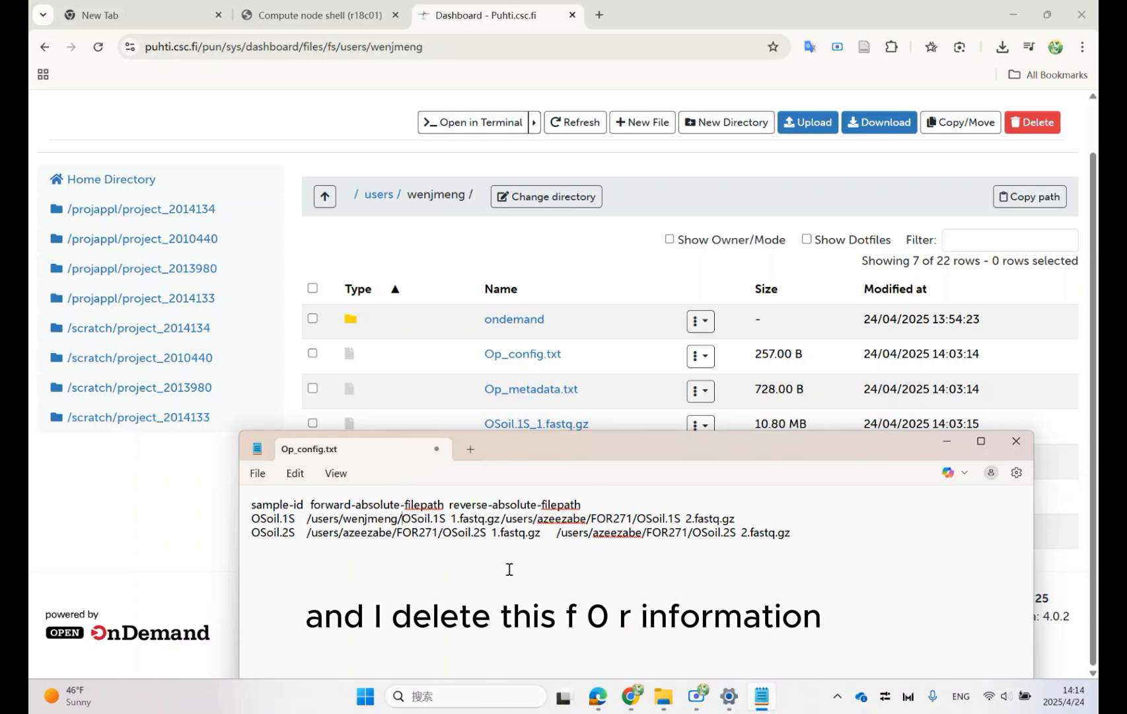
Replace the username in the OSoil.1S reverse file path with the own Puhti username.
right_click(567, 523)
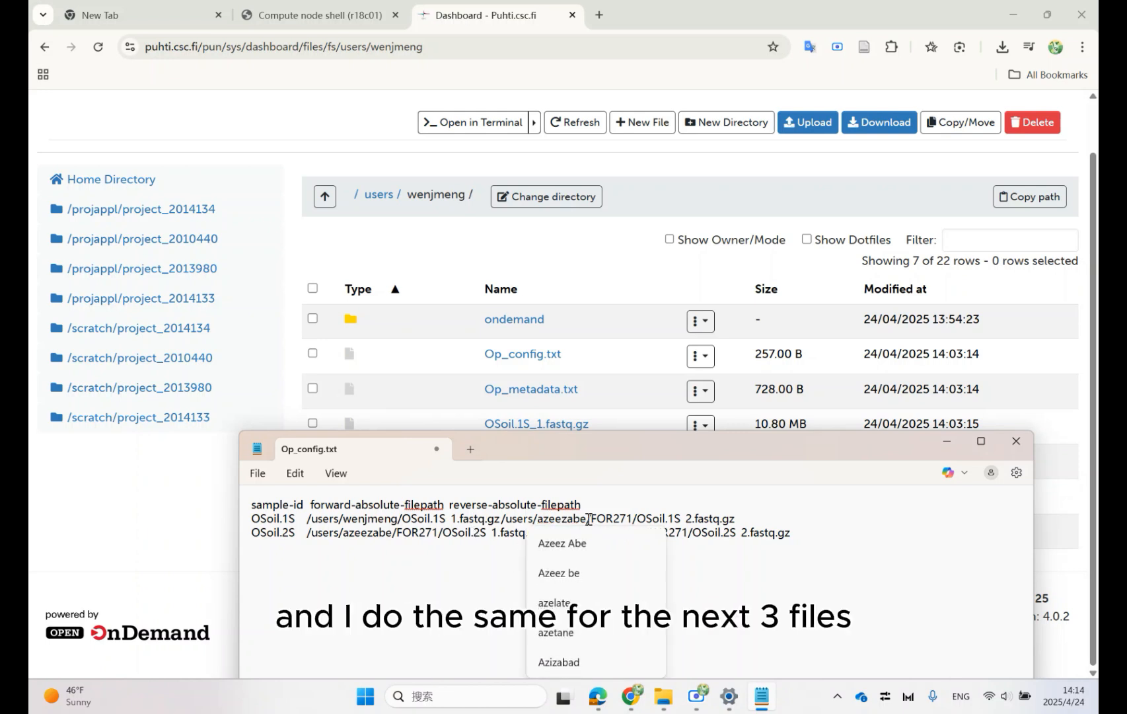
left_click(593, 519)
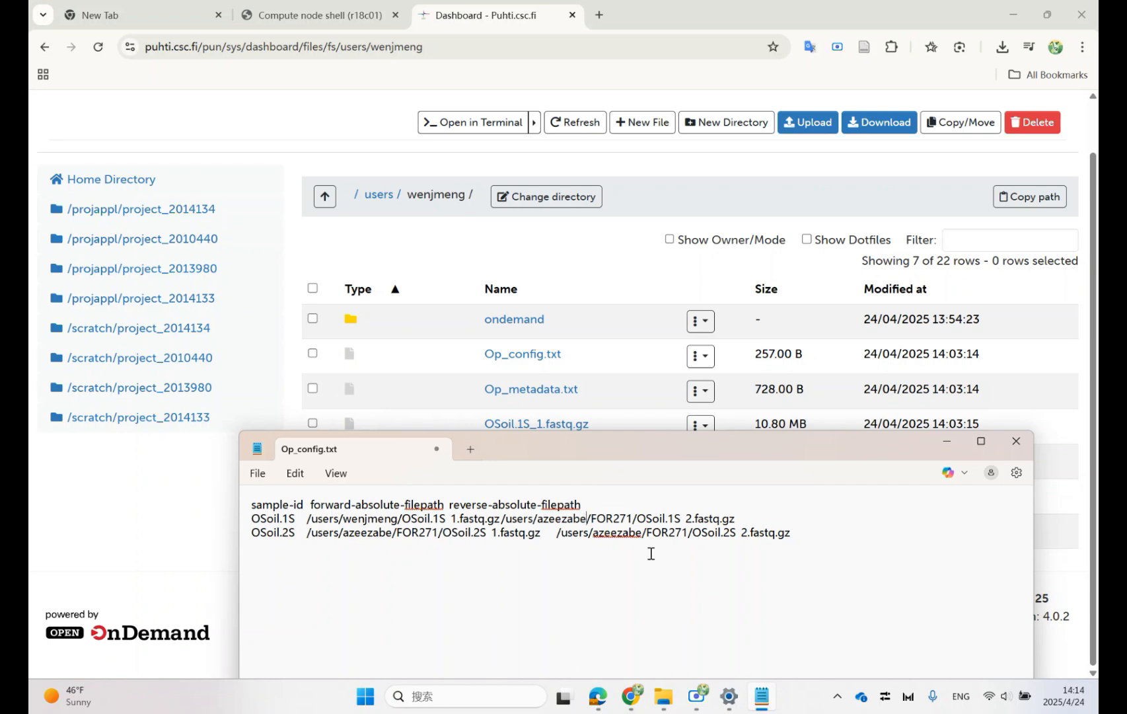
key("BackSpace")
key("BackSpace")
key("BackSpace")
key("BackSpace")
key("BackSpace")
key("BackSpace")
key("BackSpace")
key("BackSpace")
type("wen")
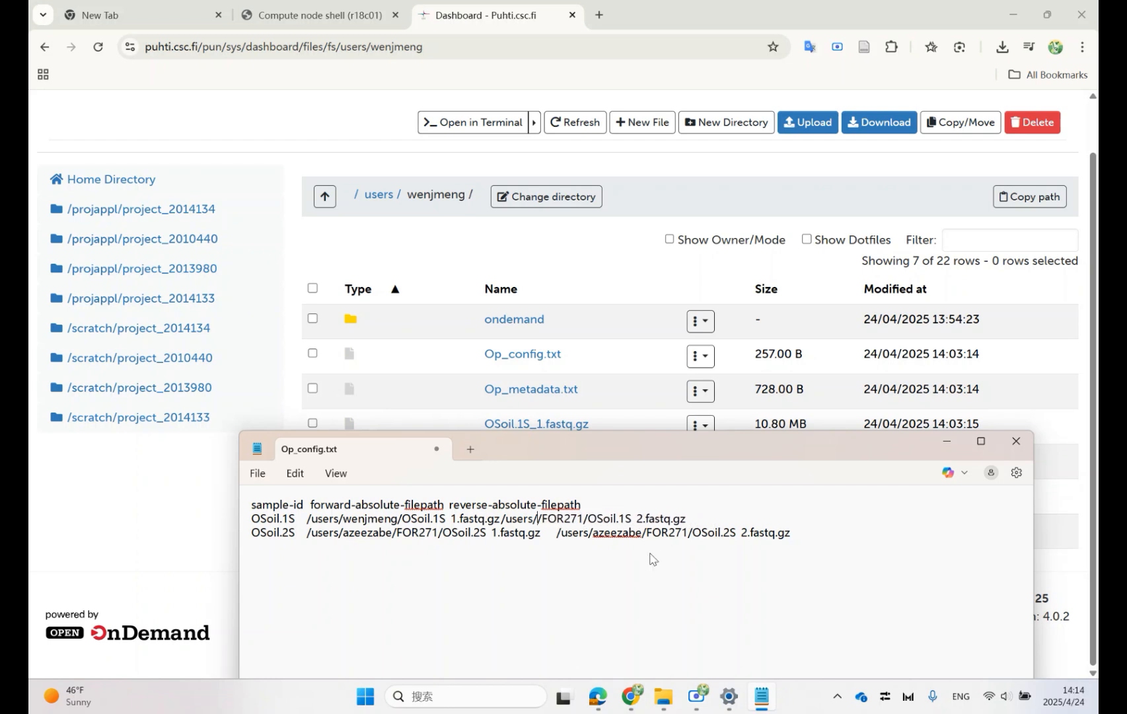
type("jmeng/")
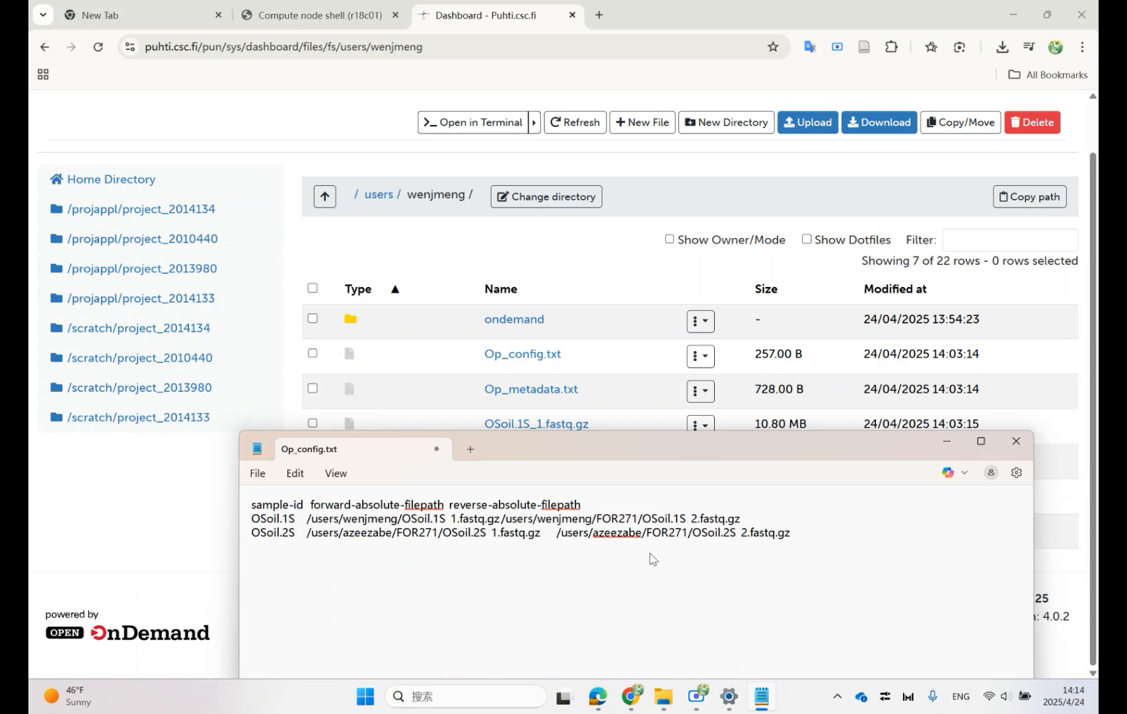
Remove the FOR271 folder from the OSoil.1S reverse file path, keeping a single slash before the file name.
left_click_drag(643, 519, 596, 519)
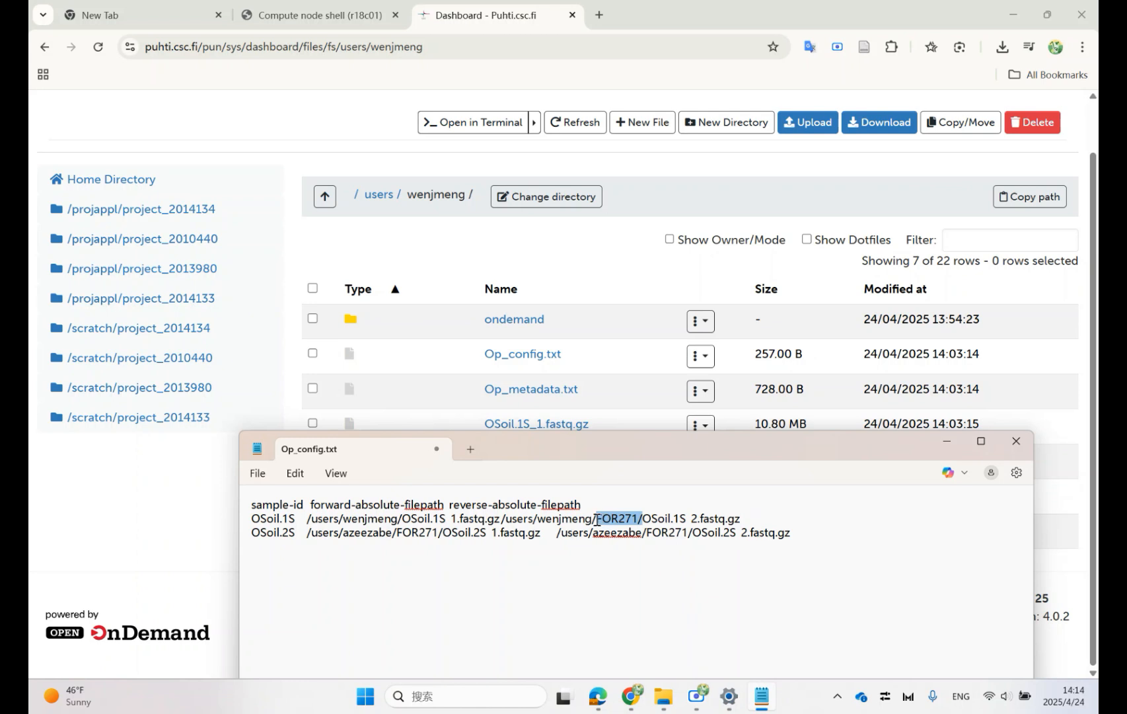
key("BackSpace")
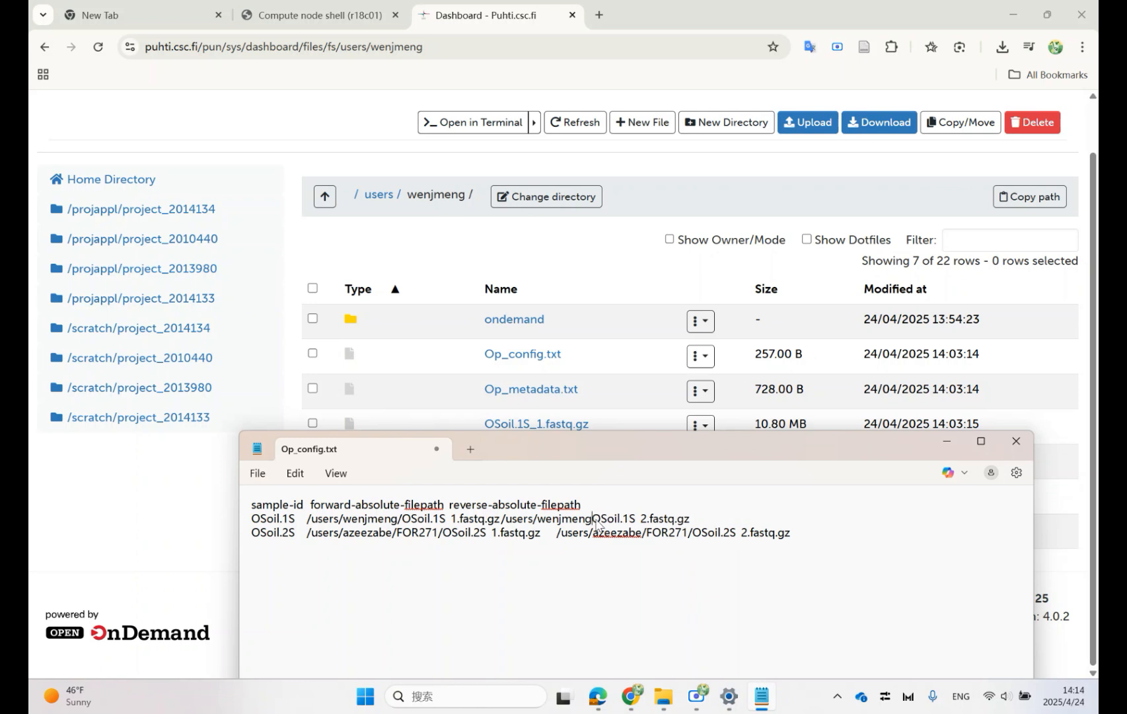
type("/")
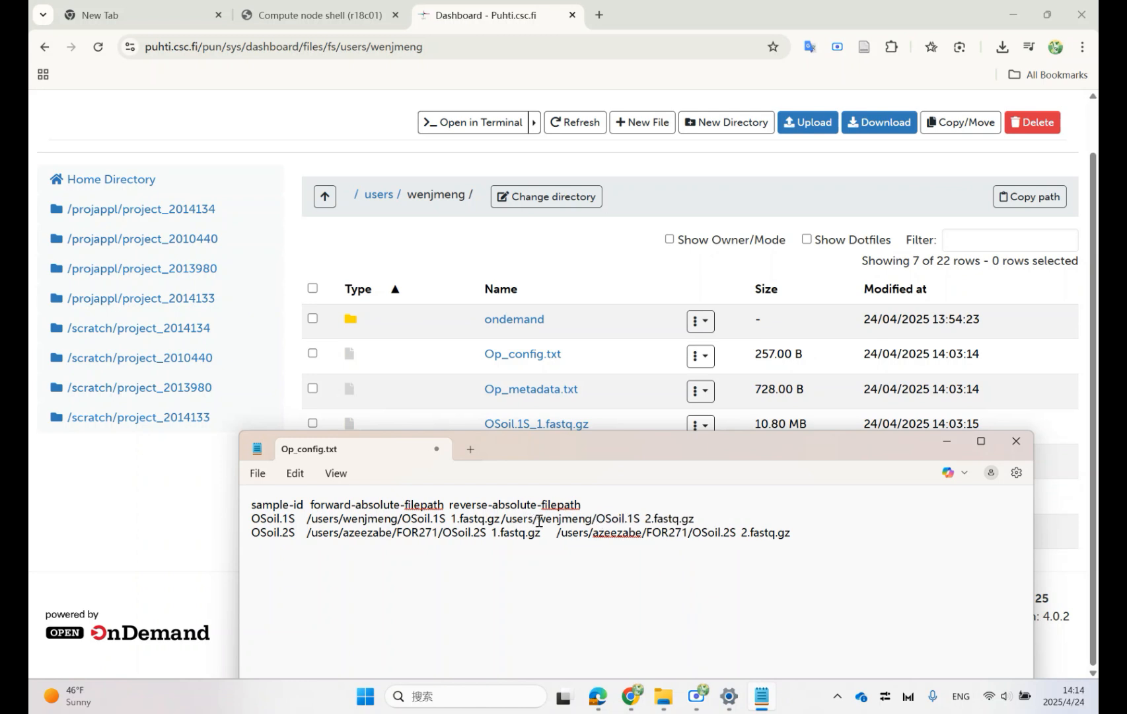
Replace the username and FOR271 folder in both the forward and reverse OSoil.2S file paths with the own Puhti username.
left_click_drag(538, 519, 588, 521)
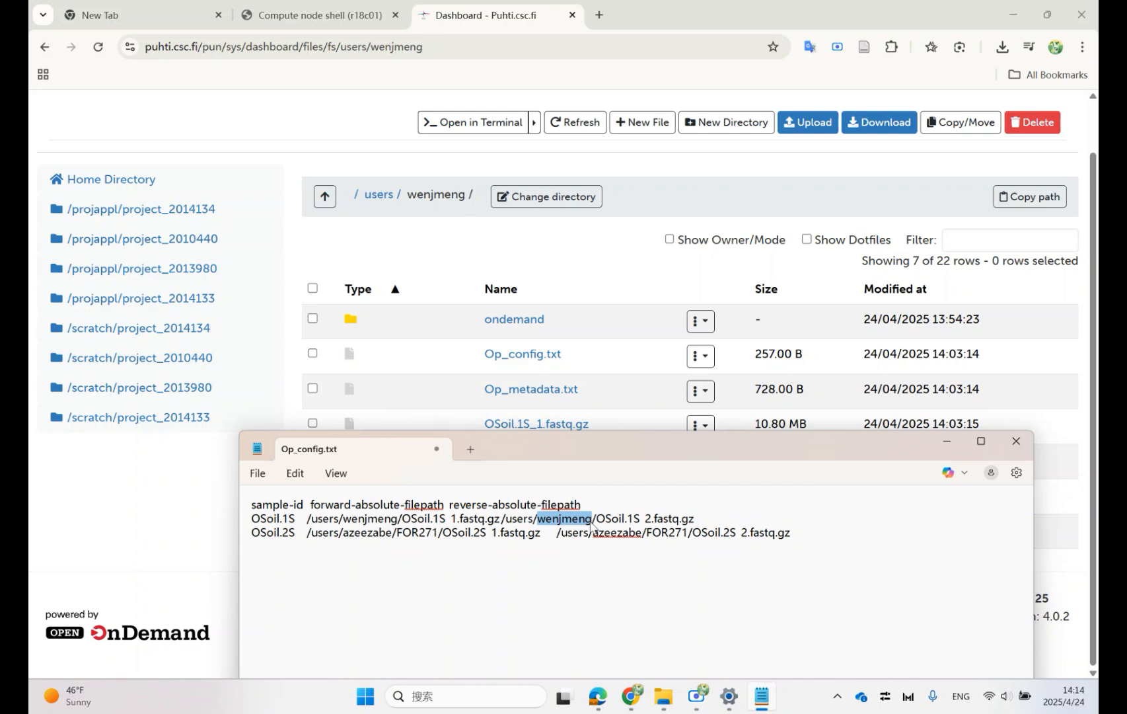
left_click_drag(438, 533, 345, 540)
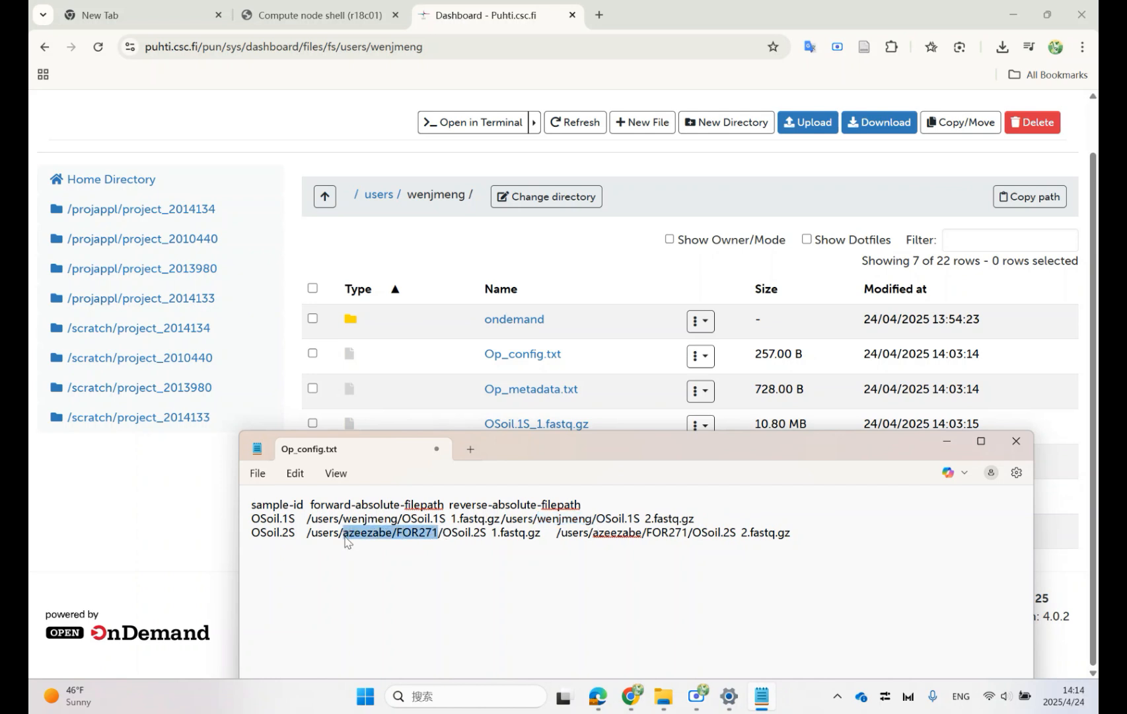
type("wenjmeng")
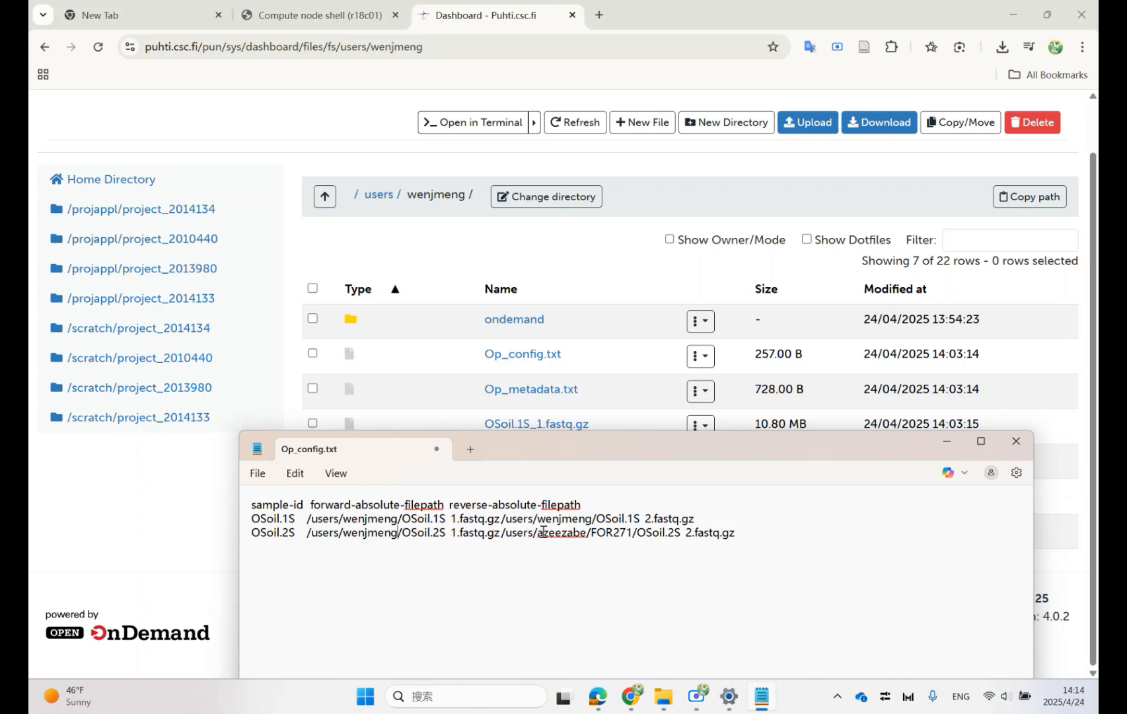
left_click_drag(536, 532, 631, 534)
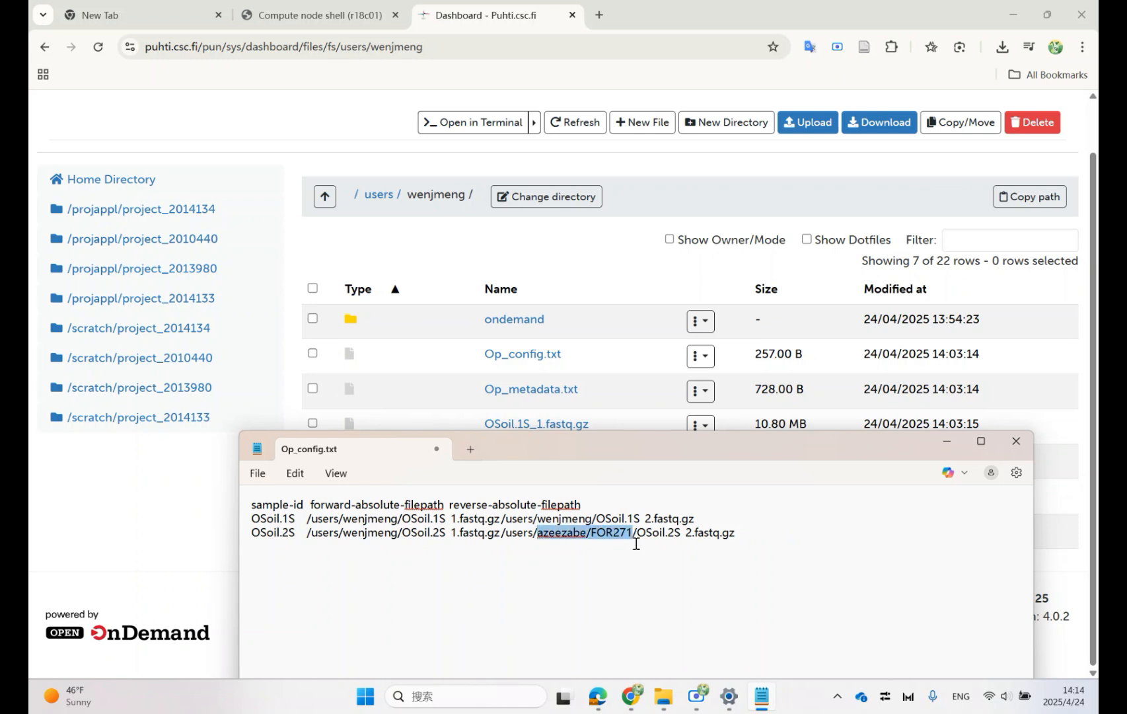
type("wenjmeng")
left_click(625, 568)
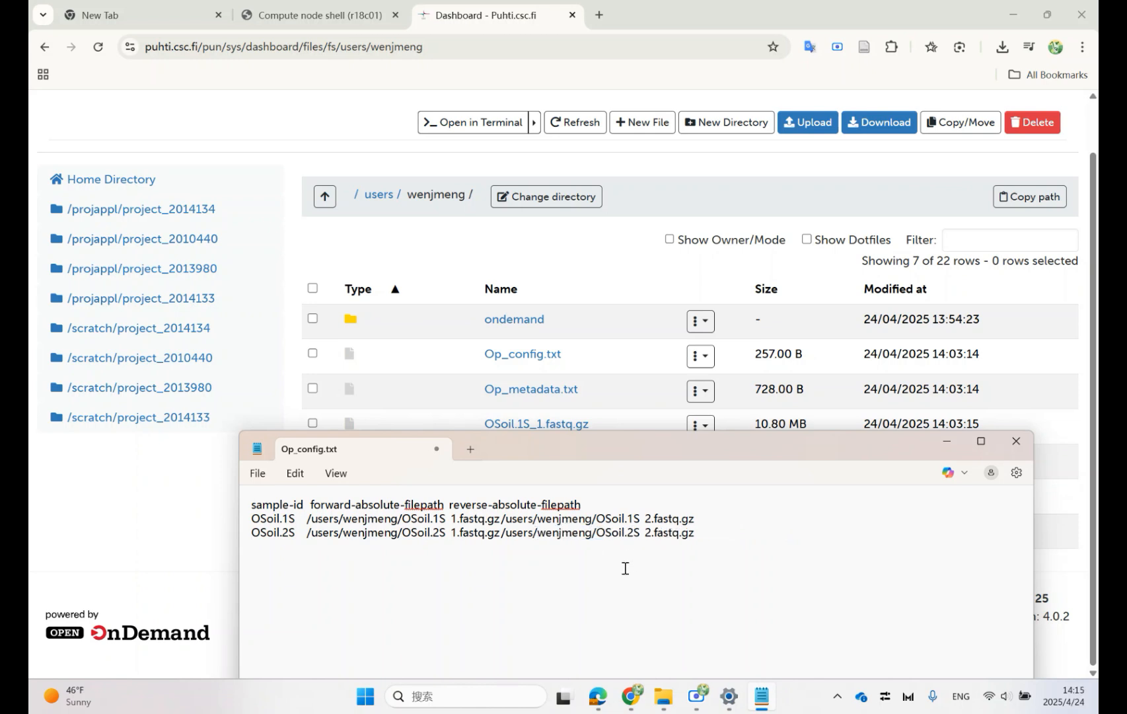
Save the edited Op_config.txt and close it.
left_click(258, 473)
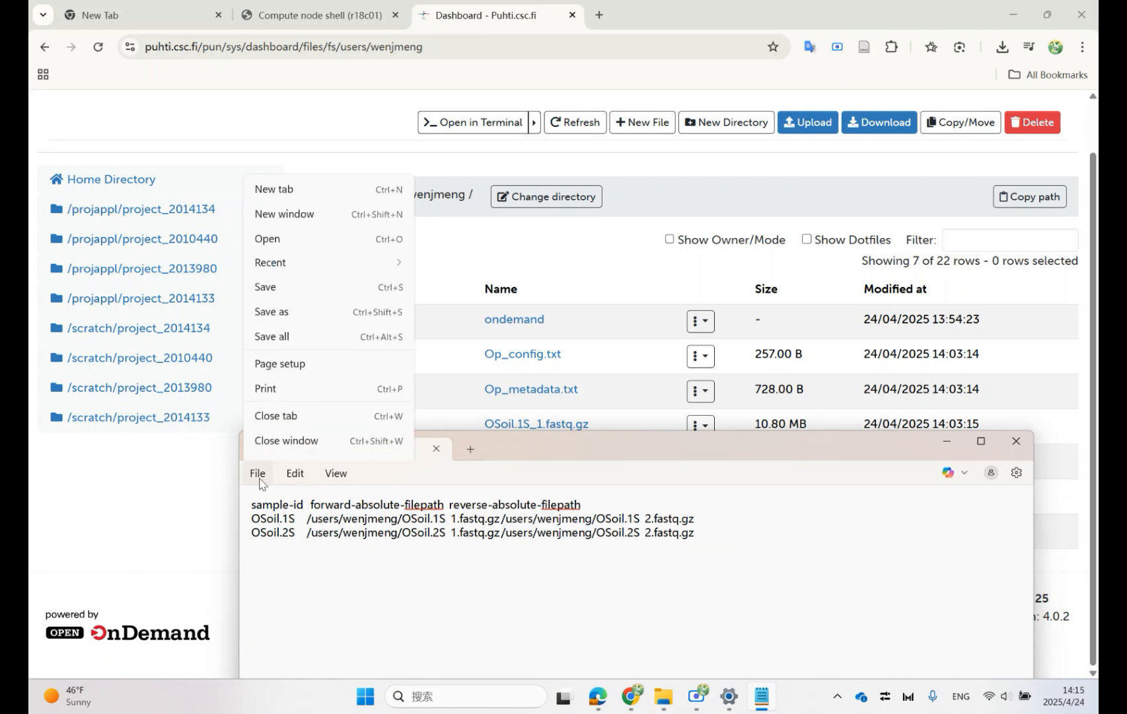
left_click(281, 275)
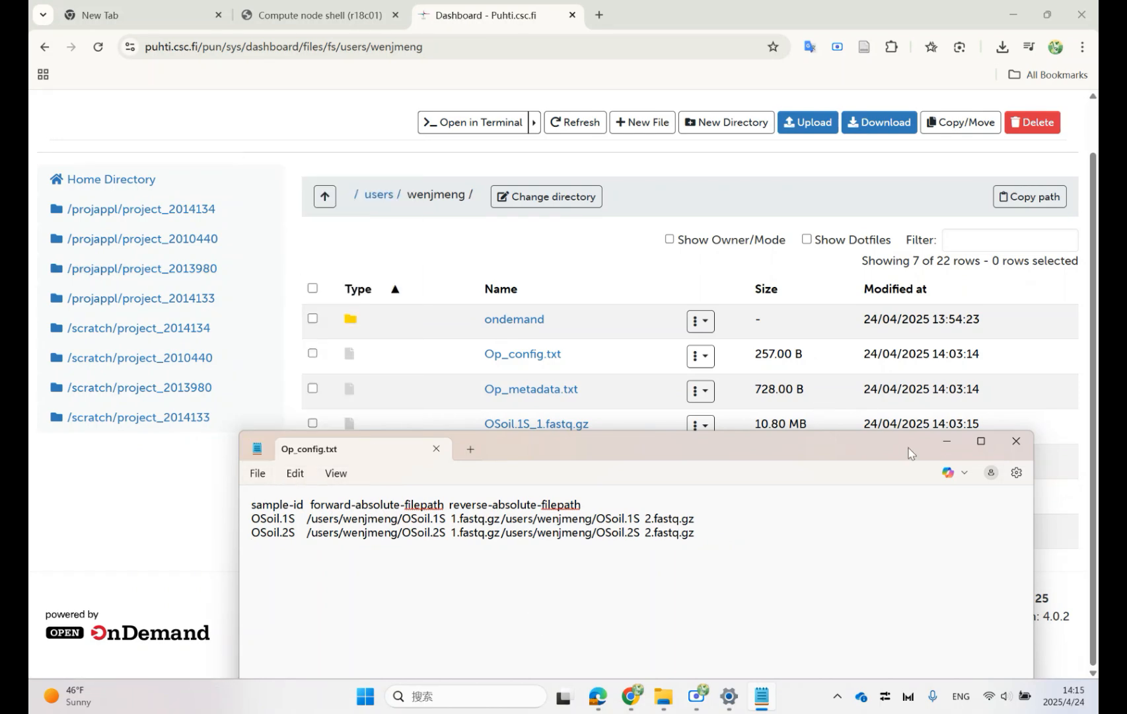
left_click(1015, 442)
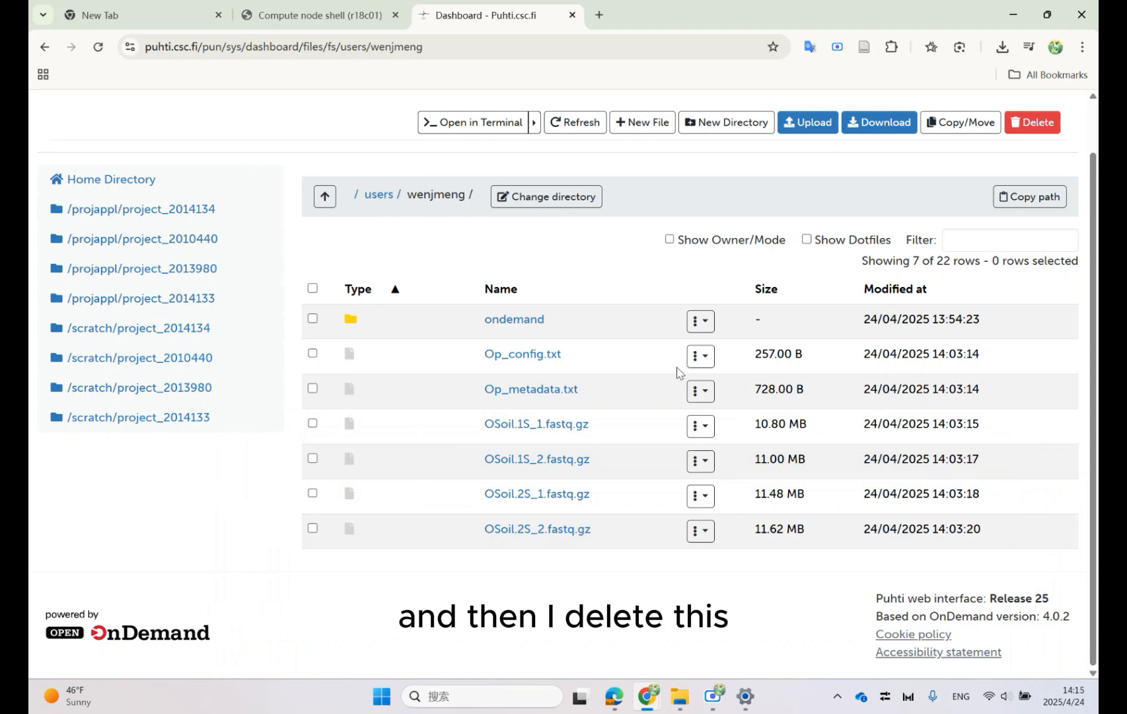
Delete the outdated Op_config.txt from the Puhti home directory.
left_click(702, 357)
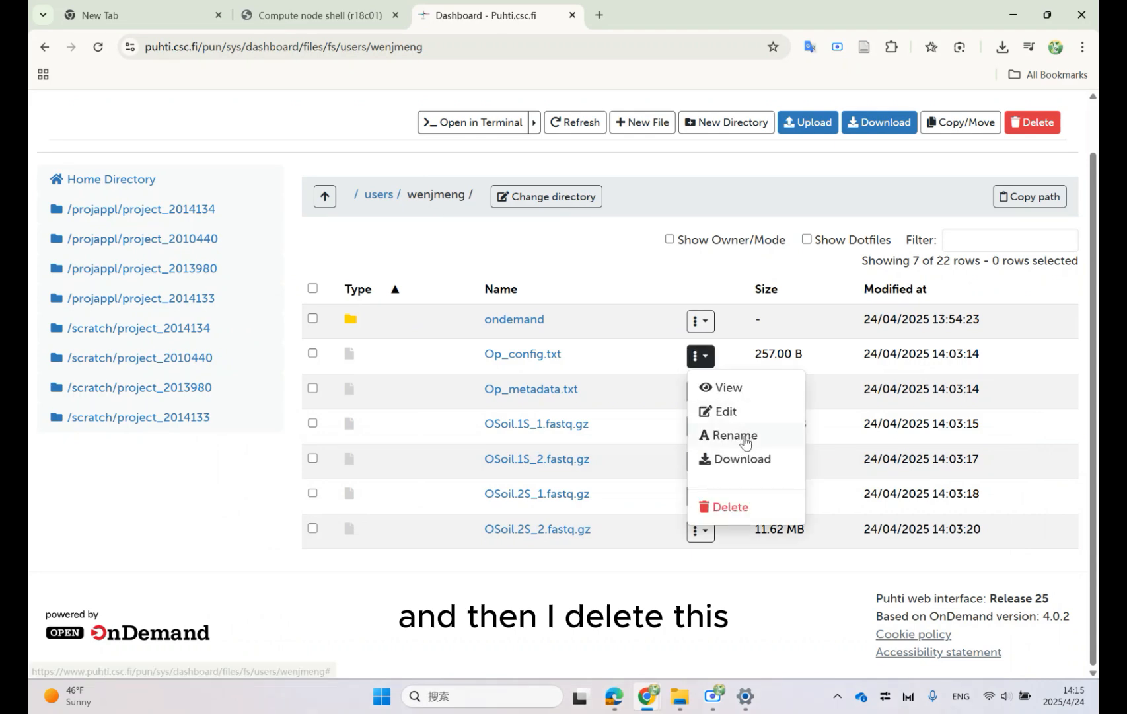
left_click(725, 506)
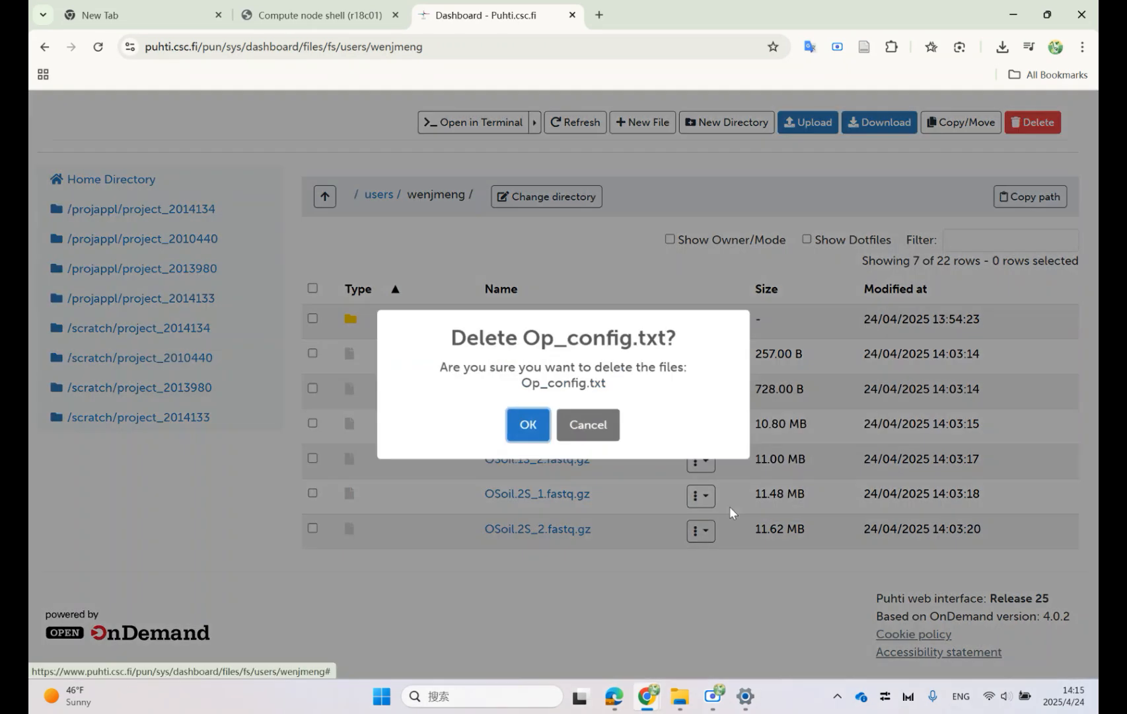
left_click(528, 429)
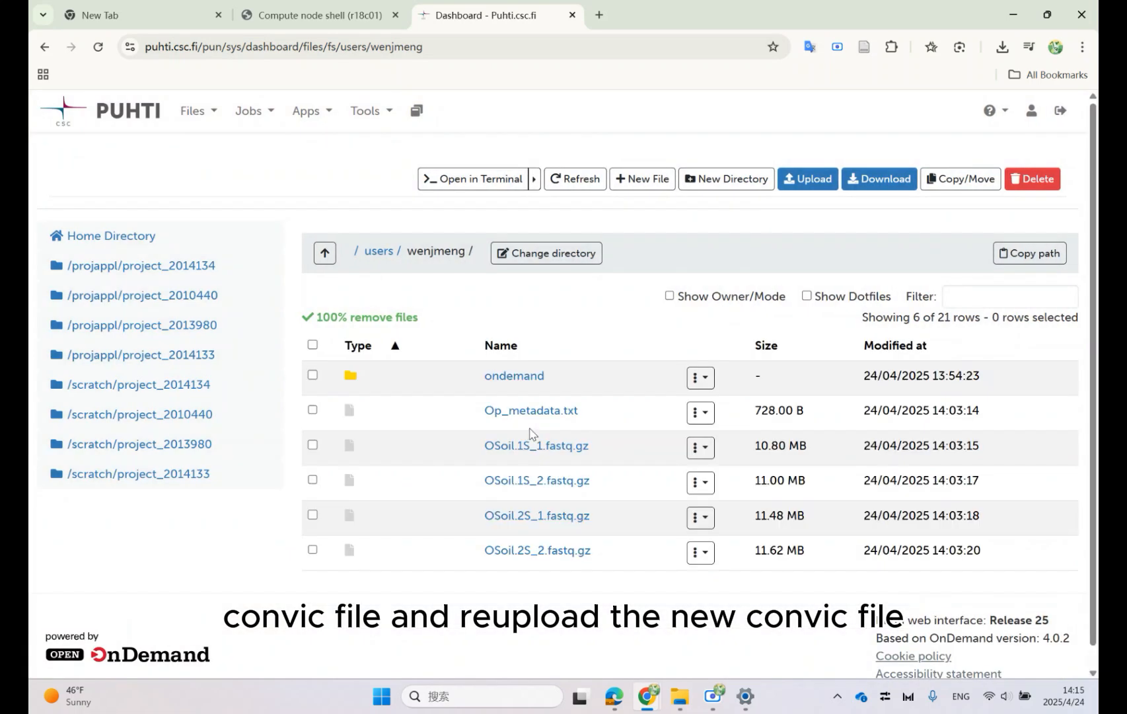
Upload the edited Op_config.txt from the drive-download-20250424T083247Z-001 folder to the Puhti home directory.
left_click(806, 179)
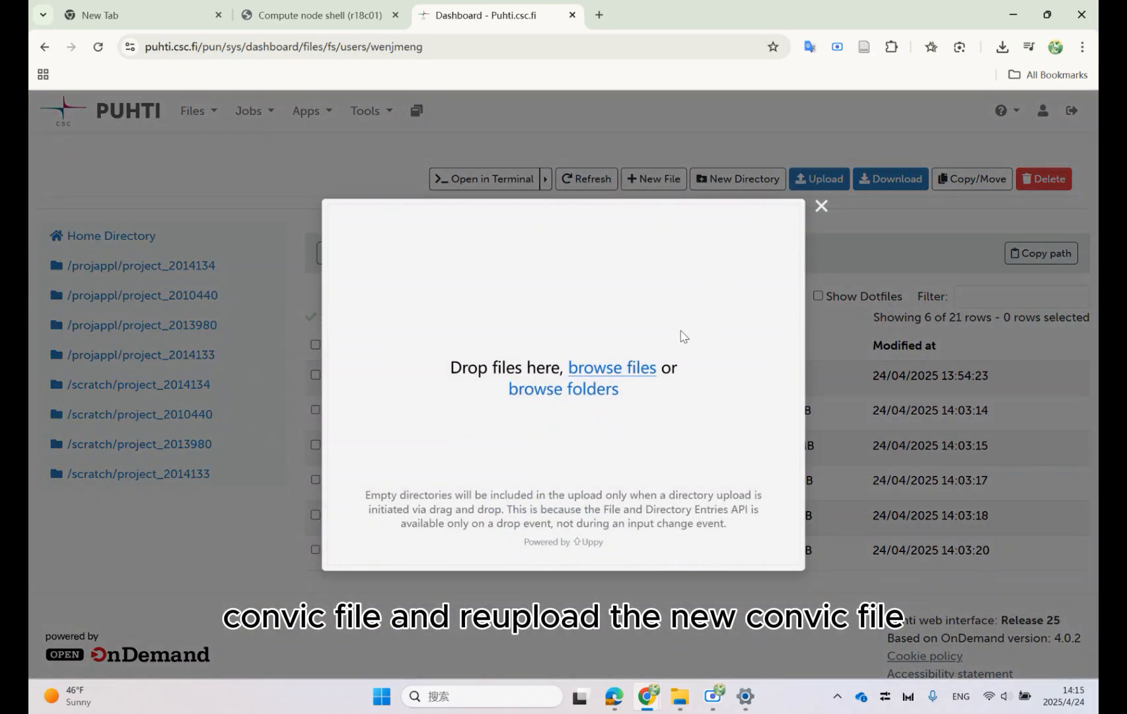
left_click(635, 369)
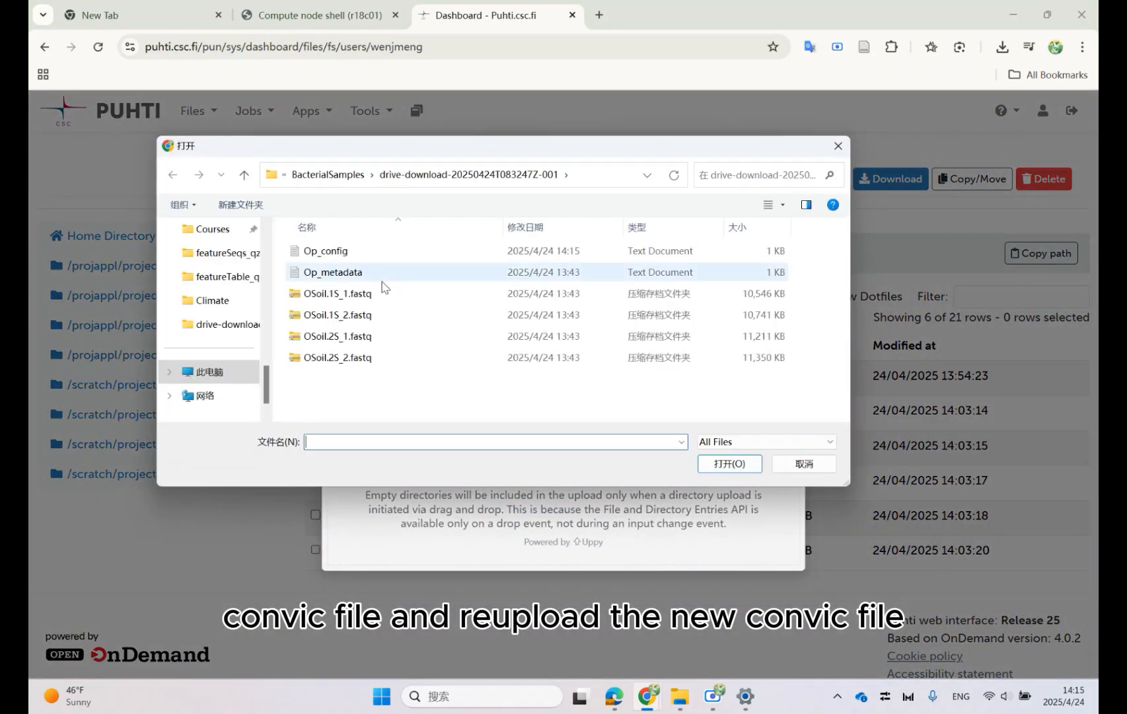
left_click(337, 251)
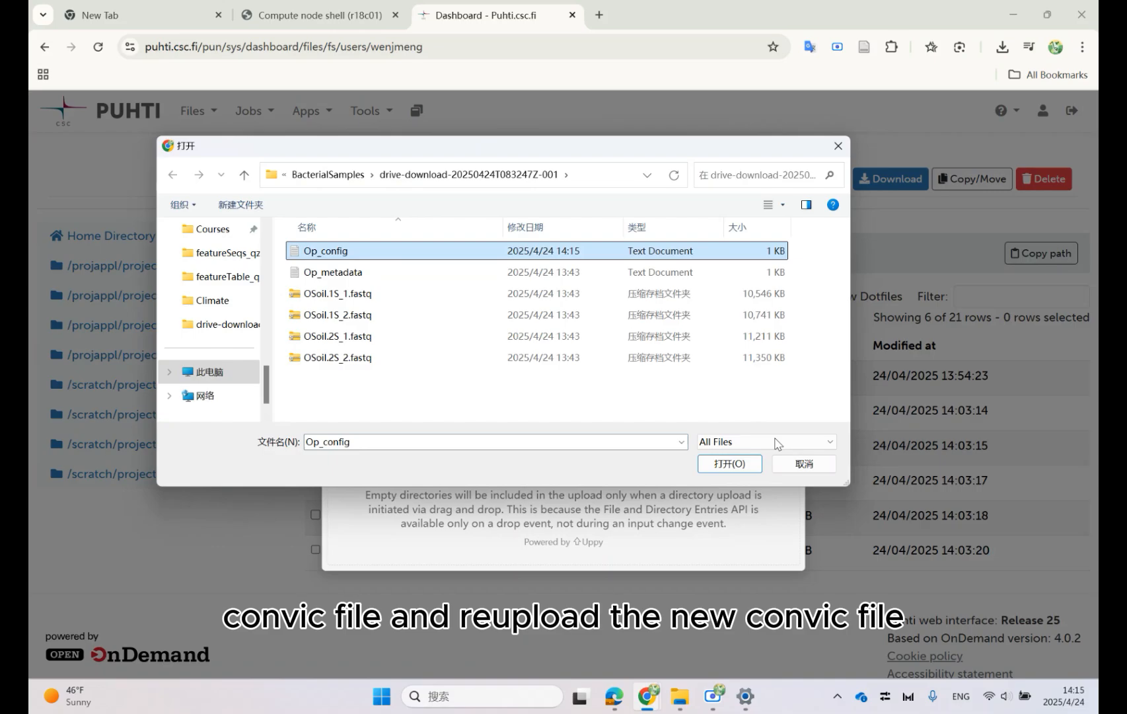
left_click(733, 465)
left_click(397, 548)
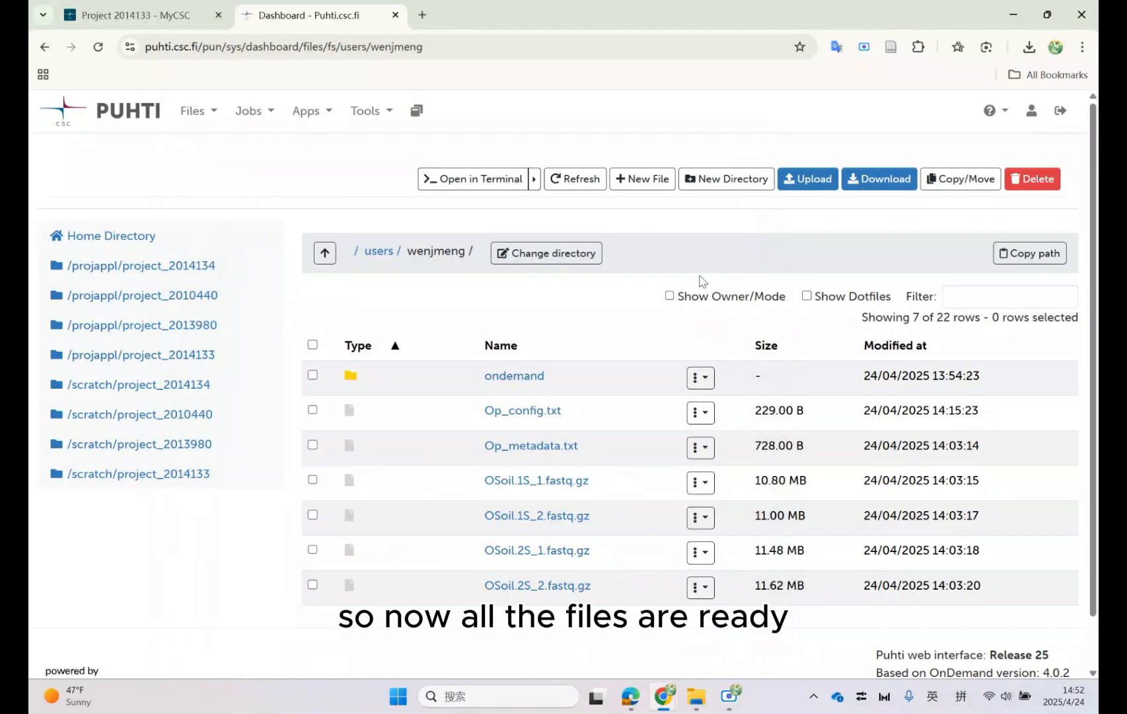
Open the Puhti home directory in a terminal and list its files with ls.
left_click(498, 188)
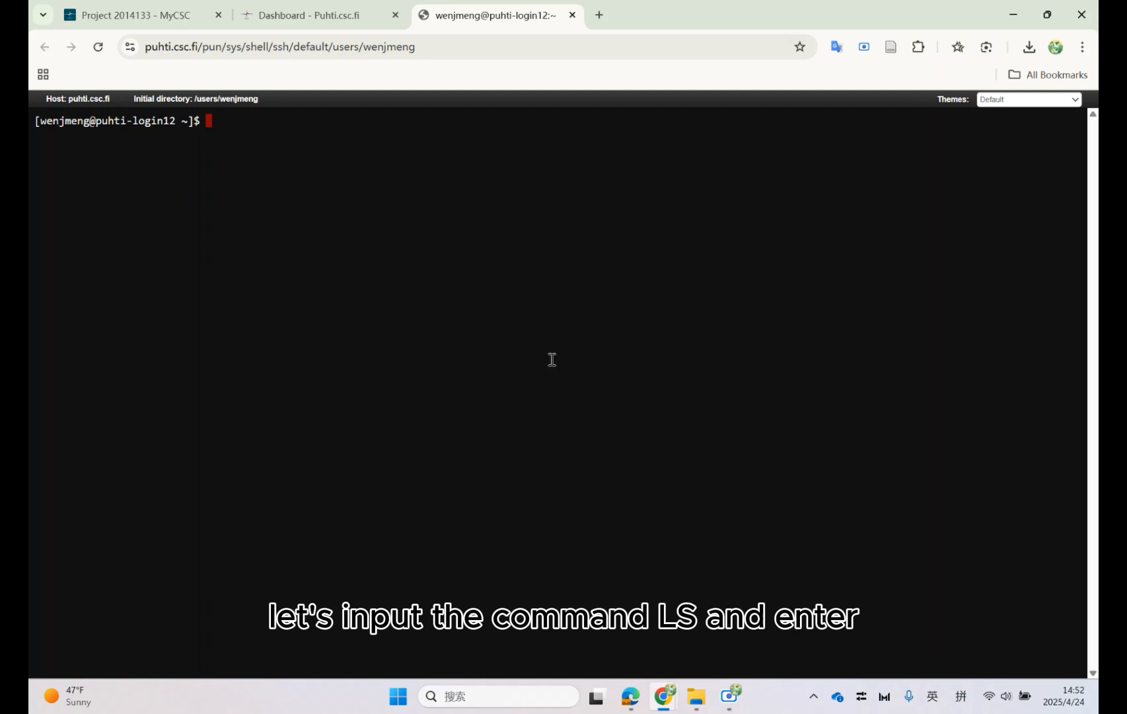
type("ls")
key("Return")
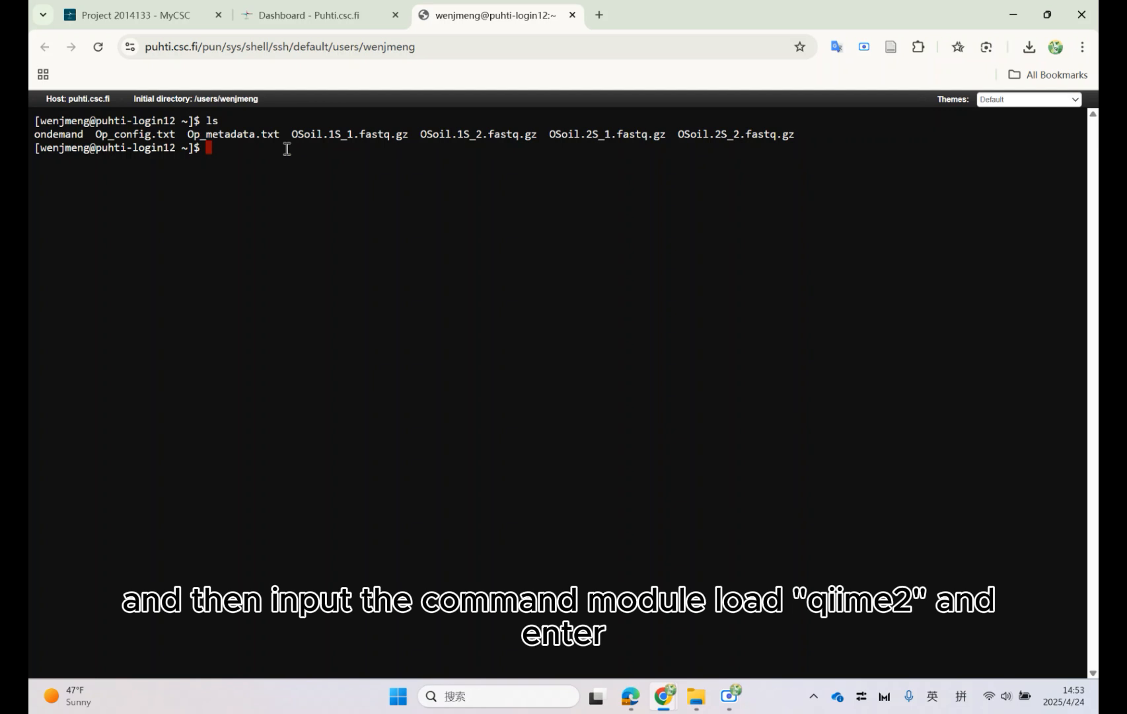
Load the QIIME2 environment with the command module load qiime2 and check its output.
type("module load qiime2")
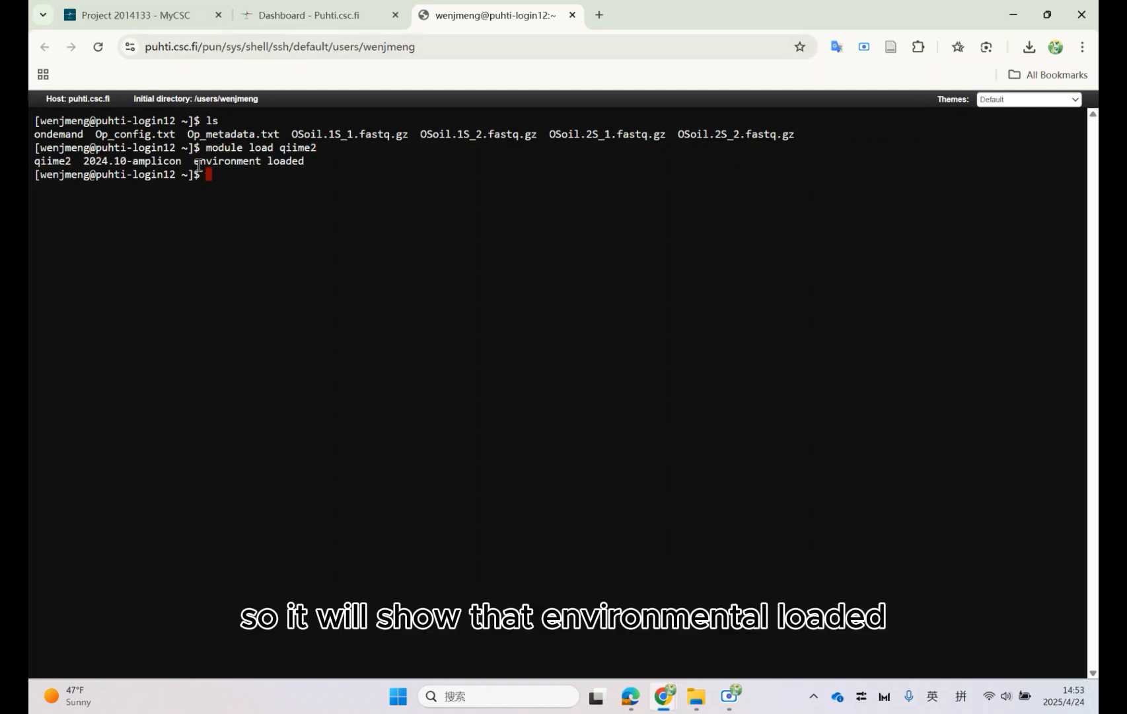
left_click_drag(189, 161, 310, 162)
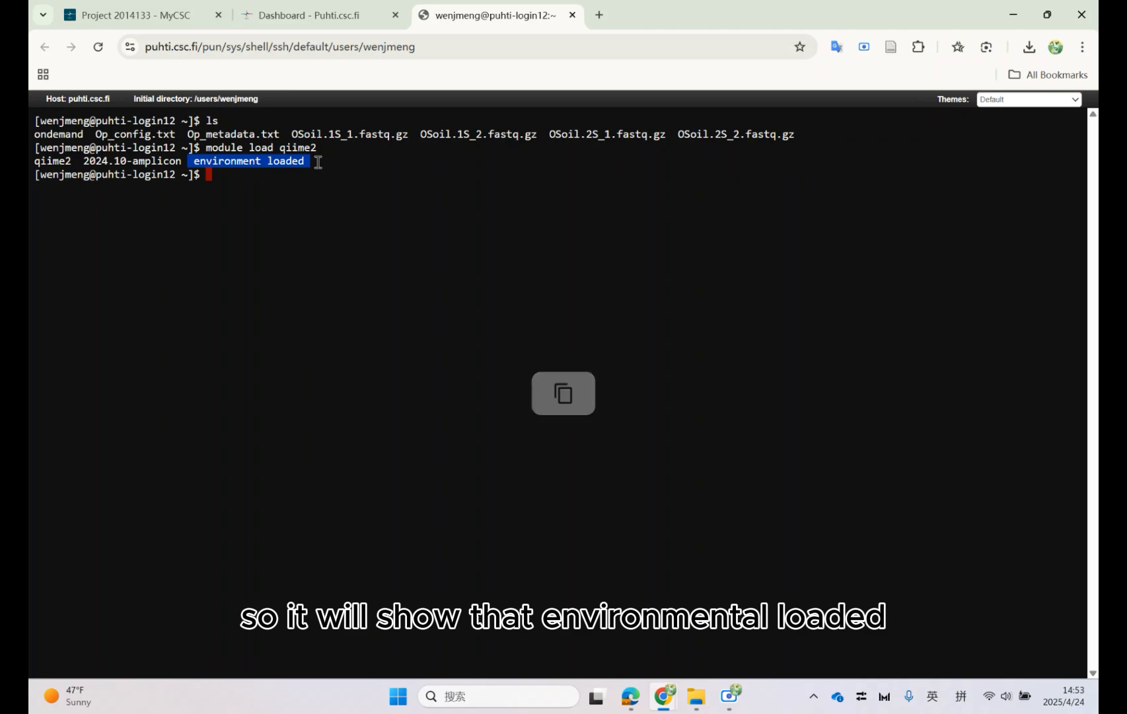
left_click(340, 188)
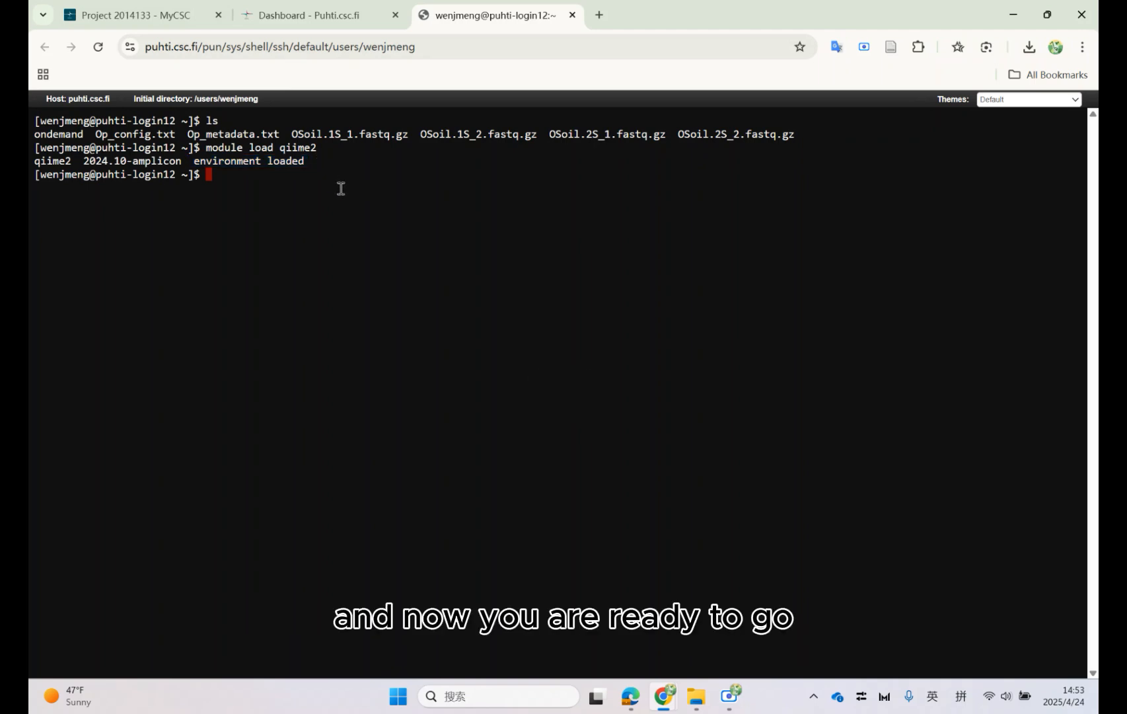